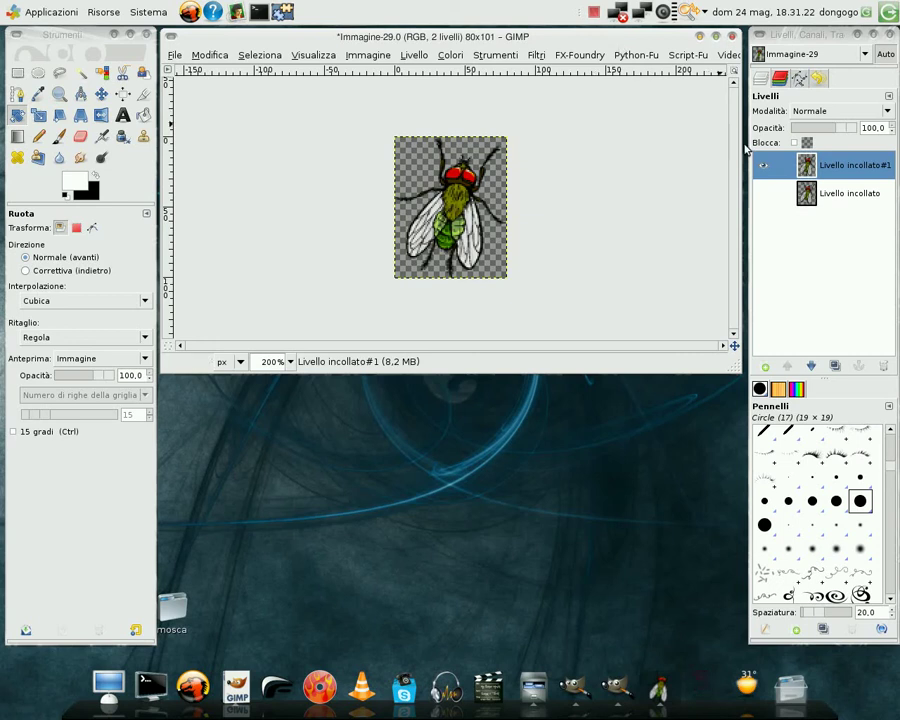
Switch visibility to the other pasted fly layer, then create a 500 × 500 pixel image.
shift+click(763, 194)
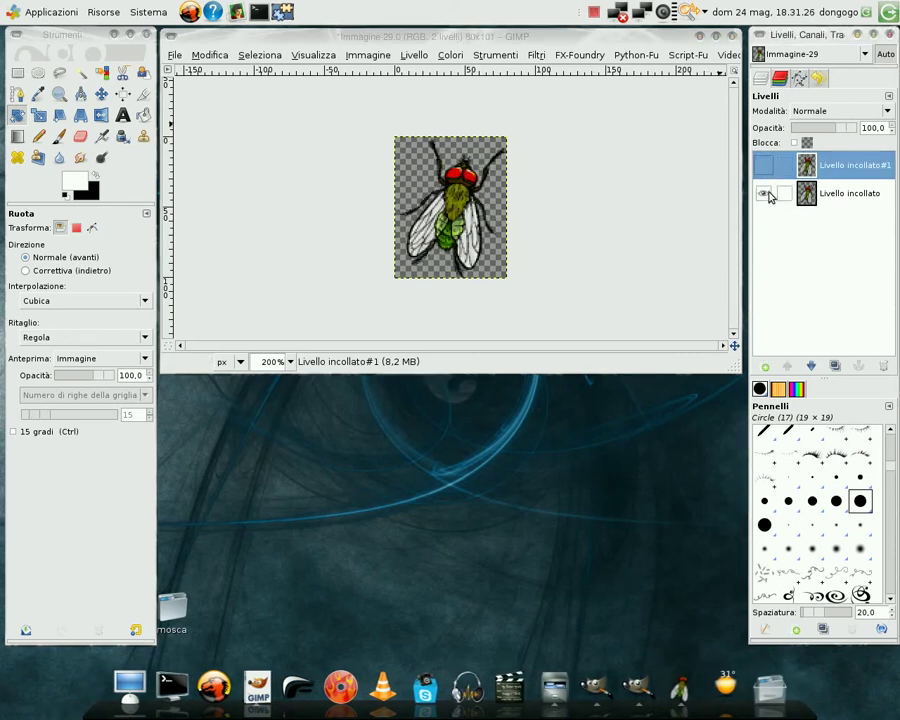
click(174, 55)
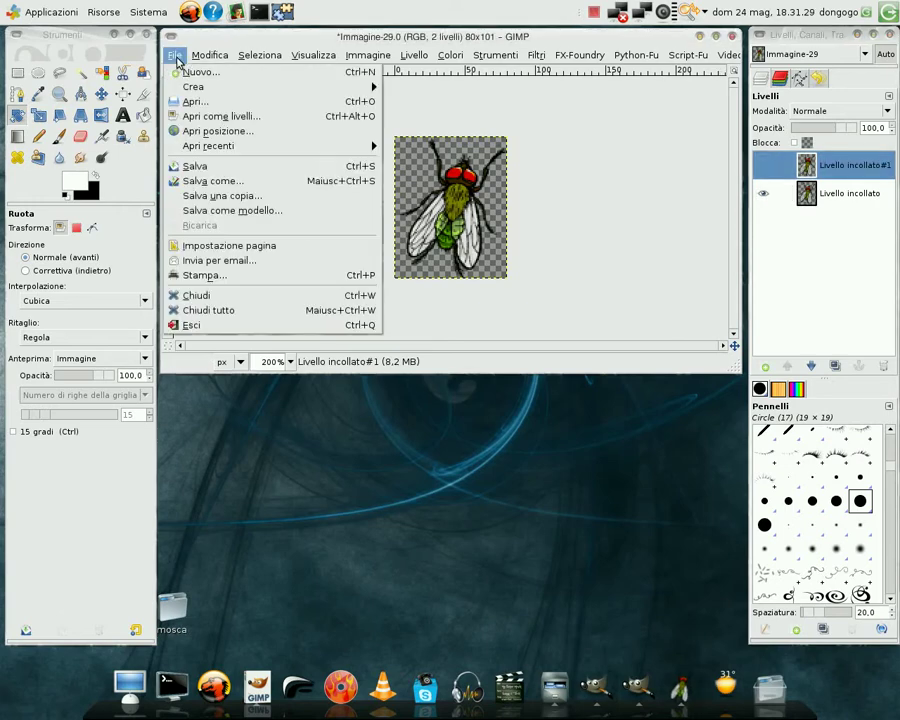
click(188, 77)
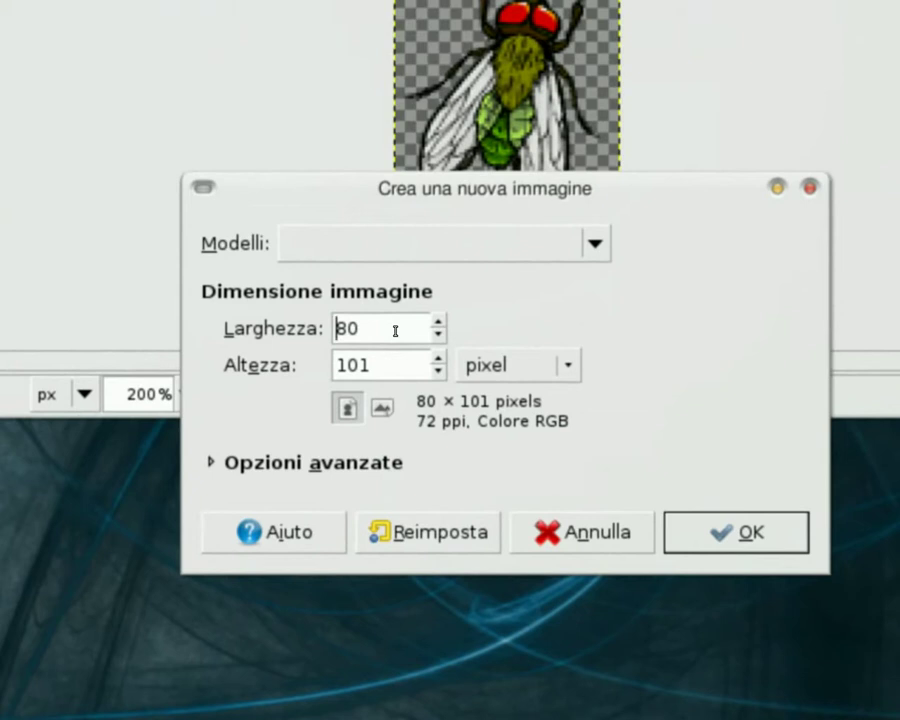
text(50)
text(0)
key(BackSpace)
key(BackSpace)
key(Tab)
text(500)
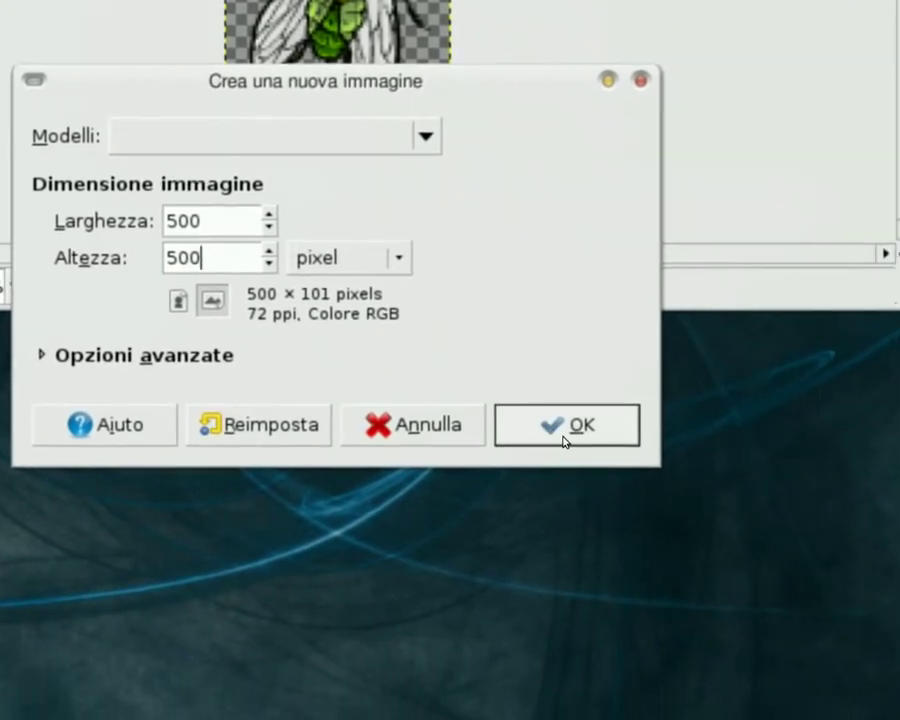
click(736, 540)
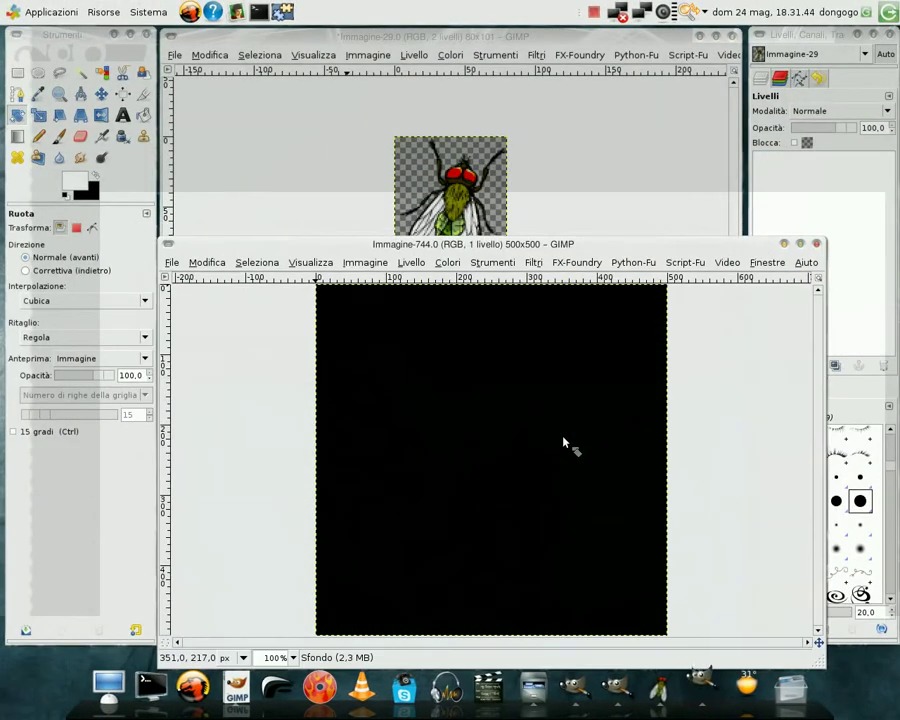
Add a transparent layer and delete the black Sfondo background layer.
drag(465, 246, 418, 49)
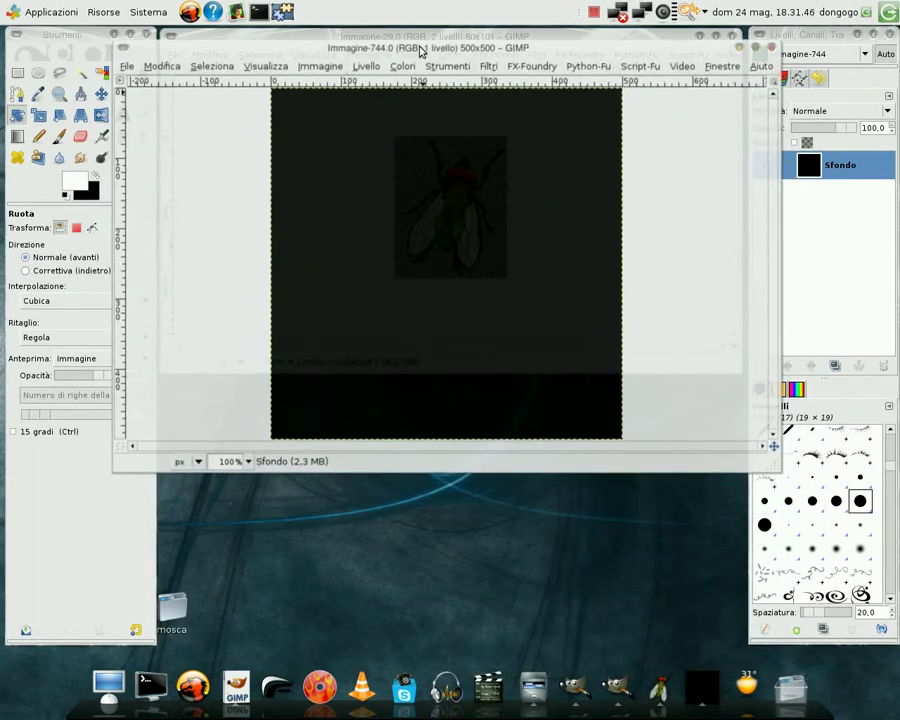
click(827, 300)
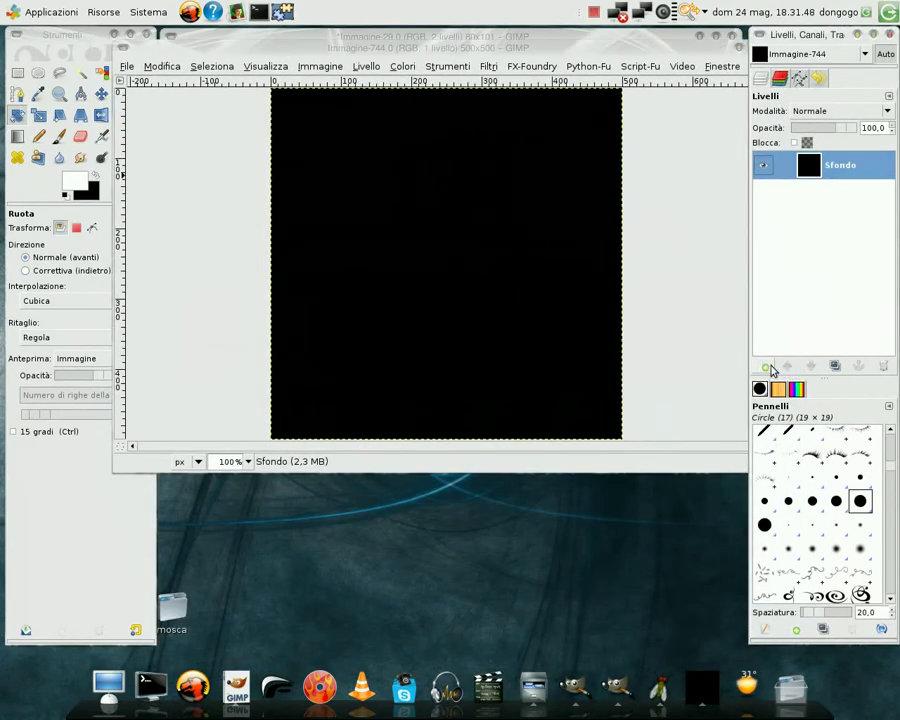
click(766, 367)
click(398, 418)
click(513, 452)
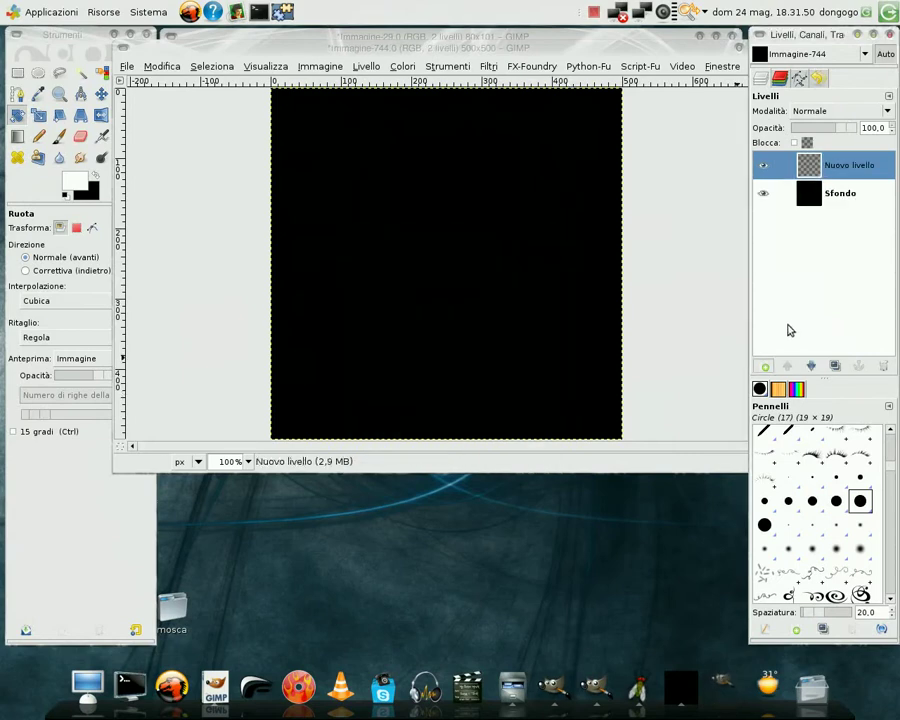
click(840, 193)
click(883, 366)
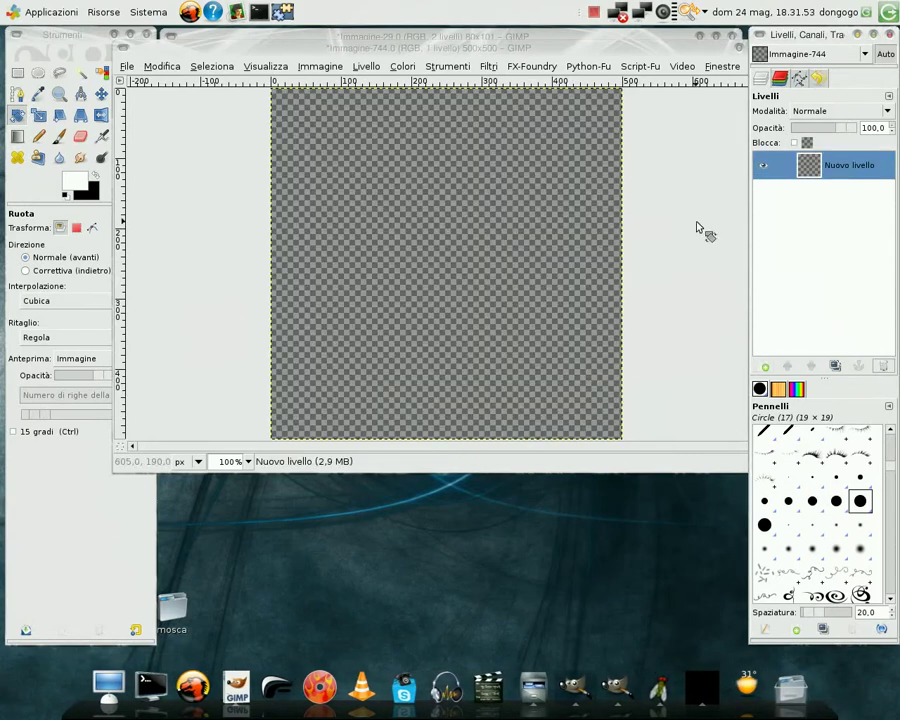
Save the image as mosca_00001.xcf inside the desktop's mosca folder.
click(127, 67)
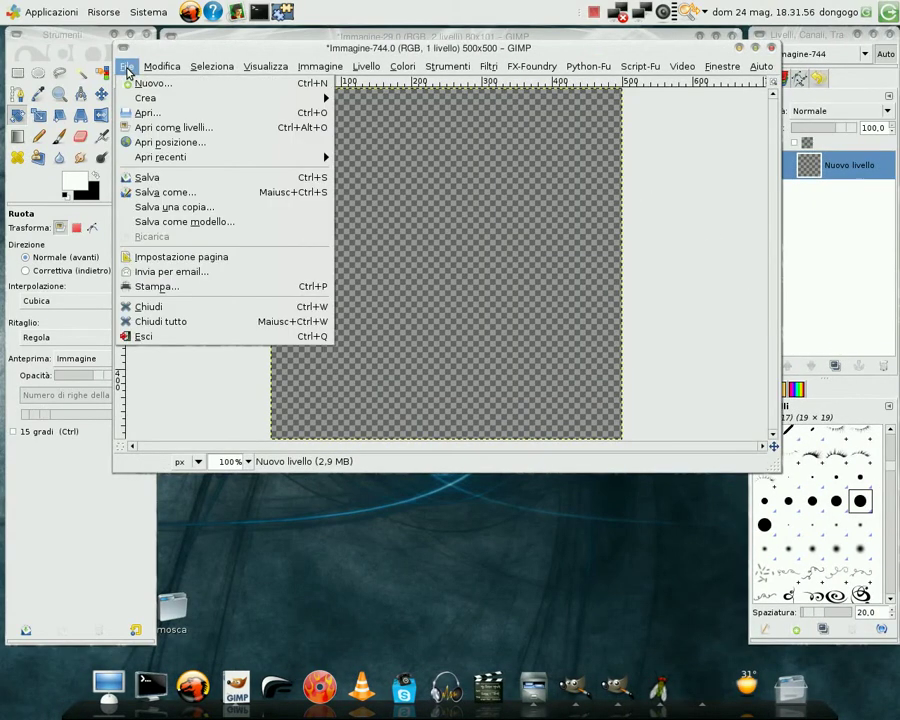
click(165, 192)
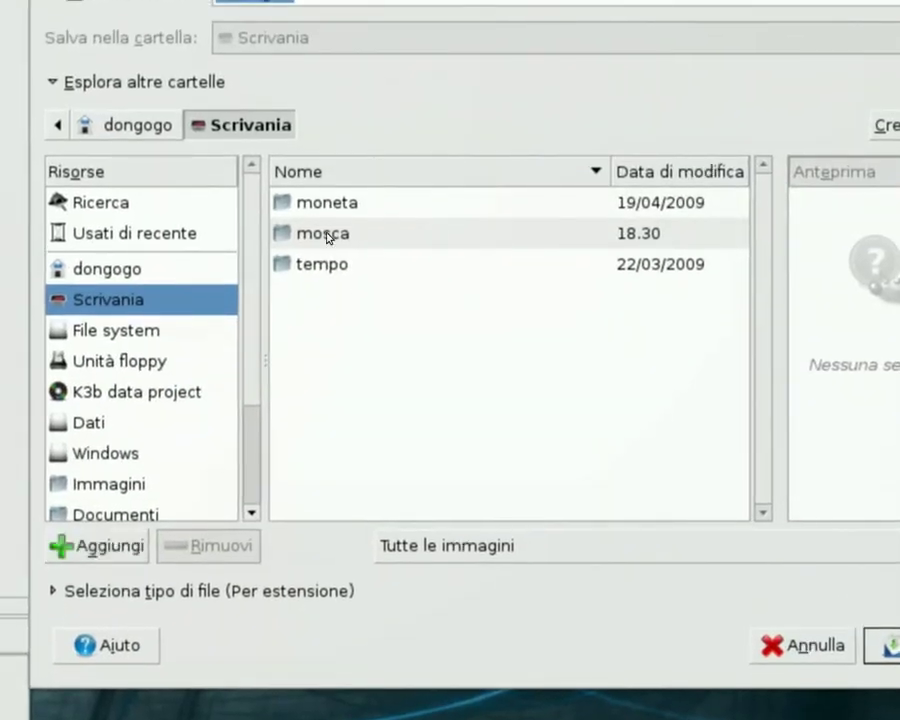
double_click(345, 358)
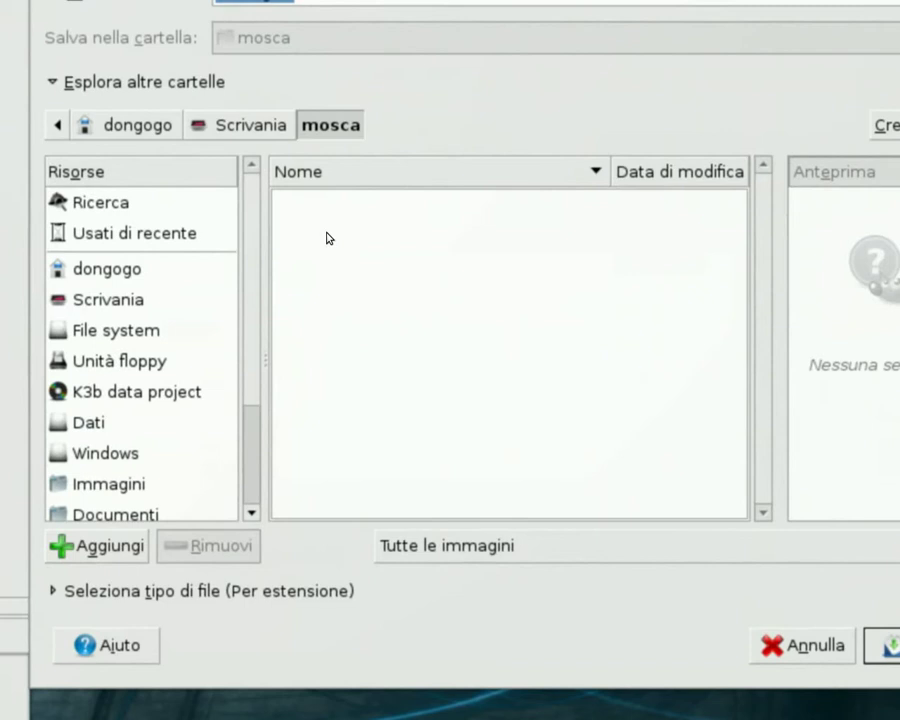
click(321, 55)
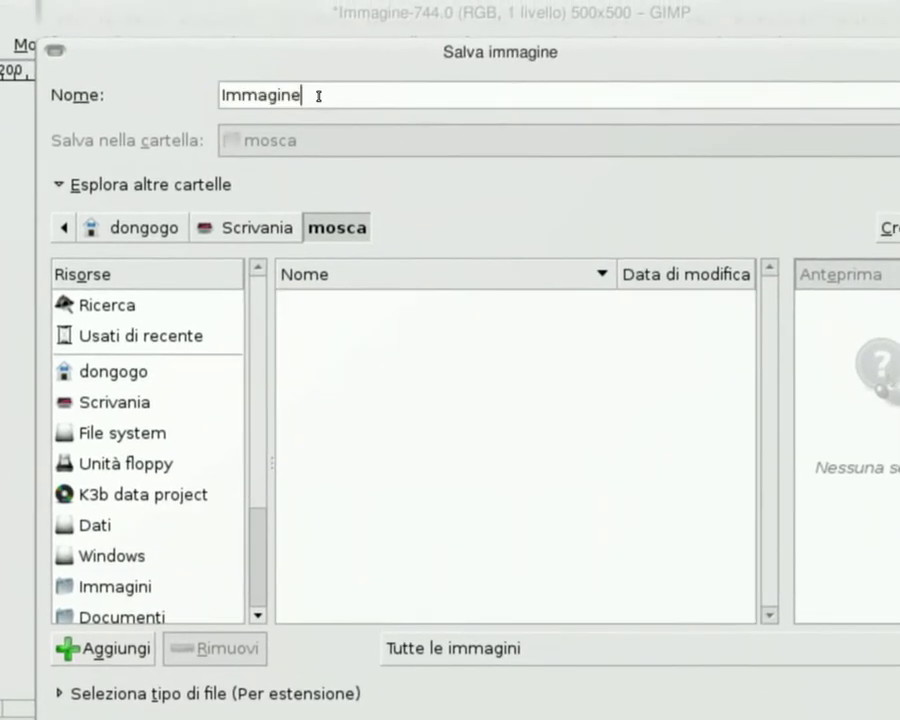
key(BackSpace)
key(BackSpace)
key(BackSpace)
text(mosca_)
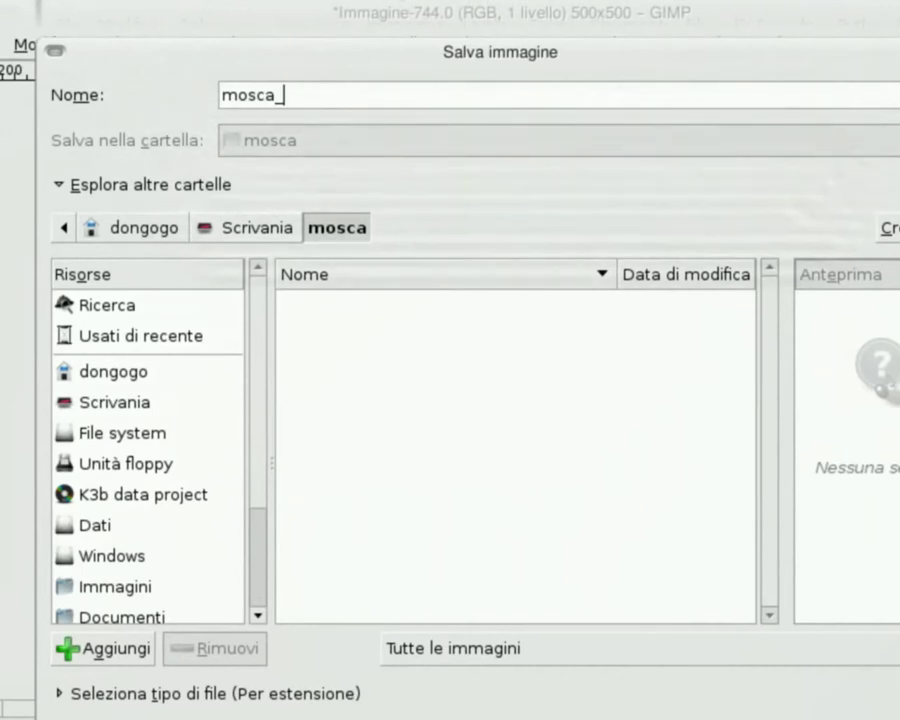
text(00001.xcf)
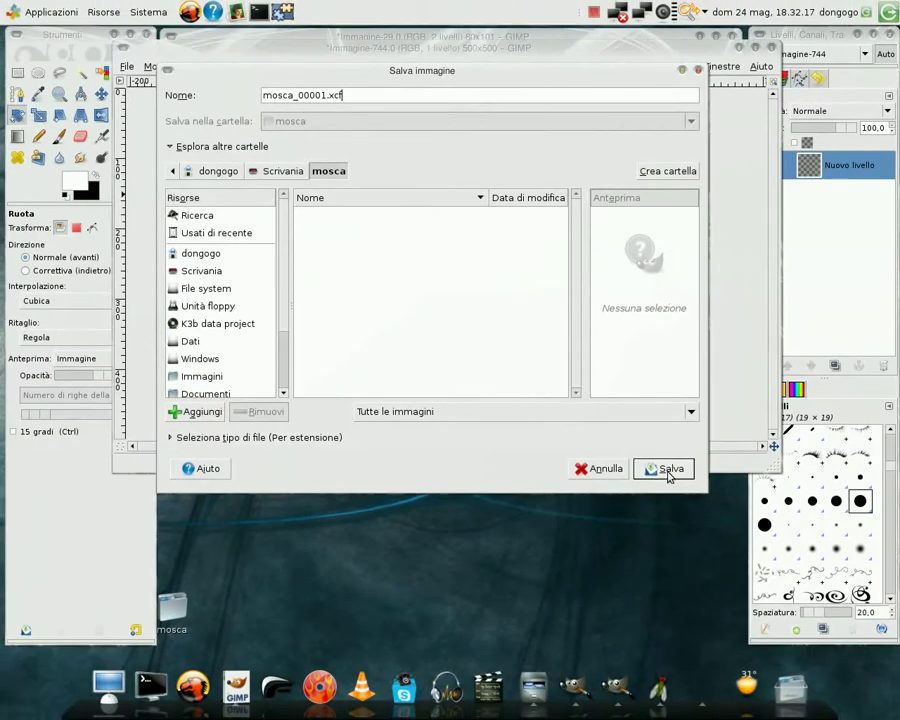
click(667, 470)
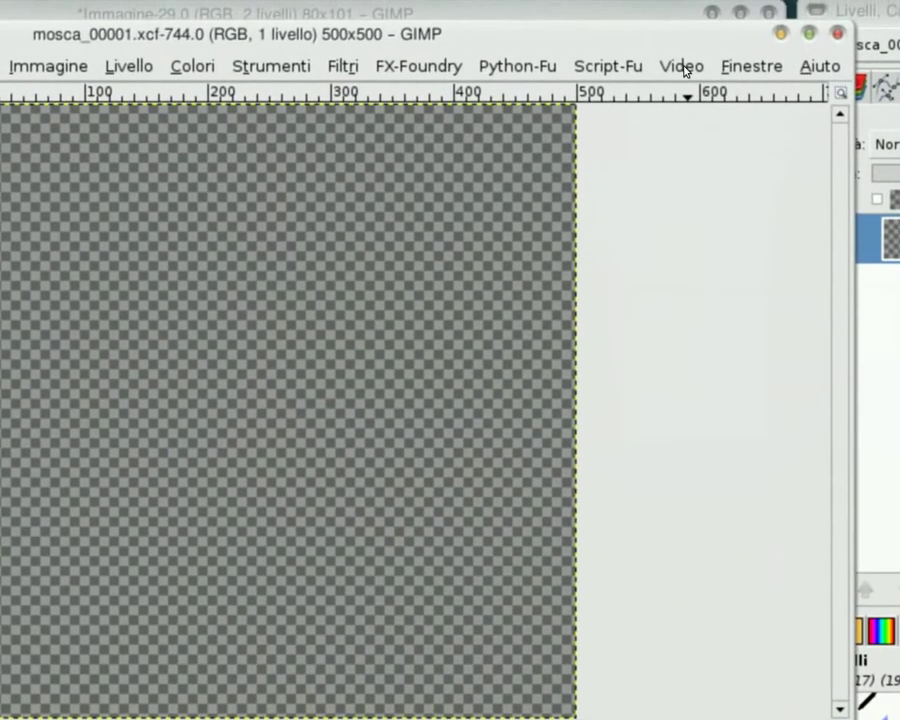
Duplicate the frame 24 times and confirm mosca_00001 to mosca_00025 exist in the folder.
click(684, 67)
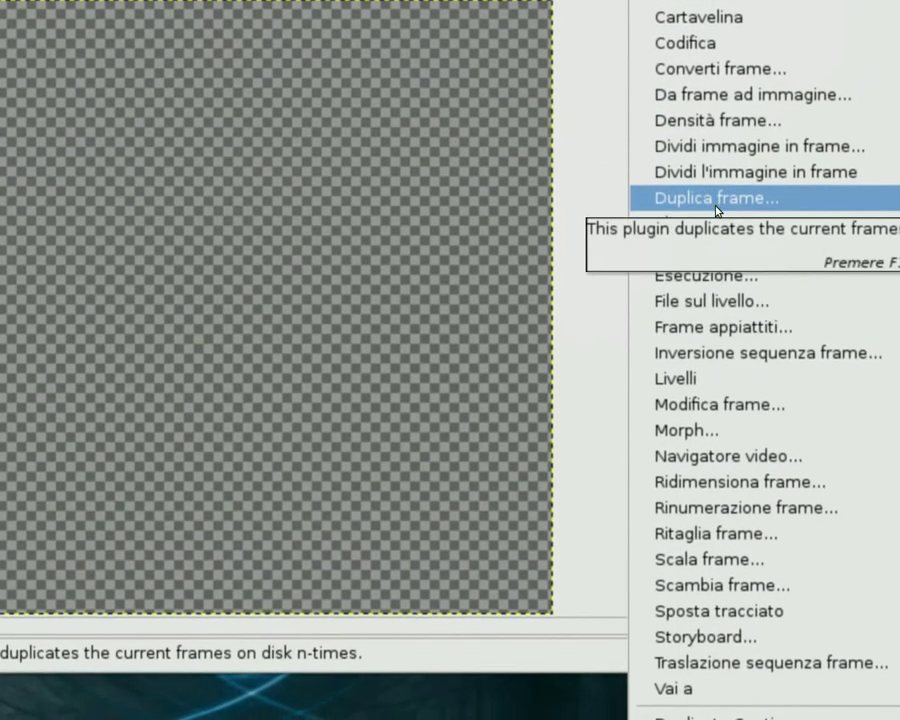
click(716, 205)
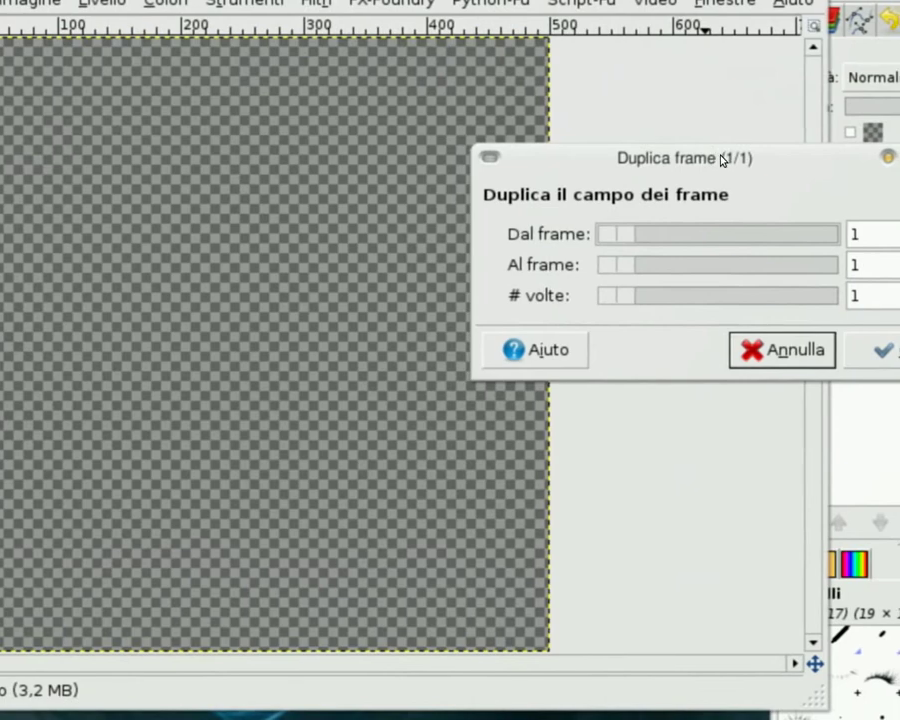
drag(722, 160, 345, 74)
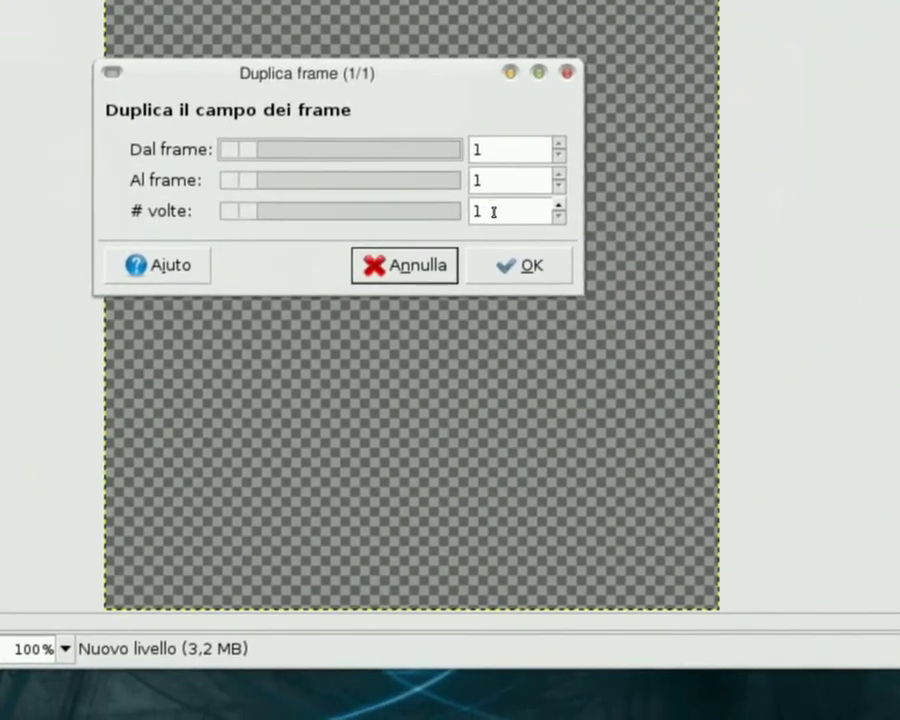
drag(493, 212, 465, 213)
text(24)
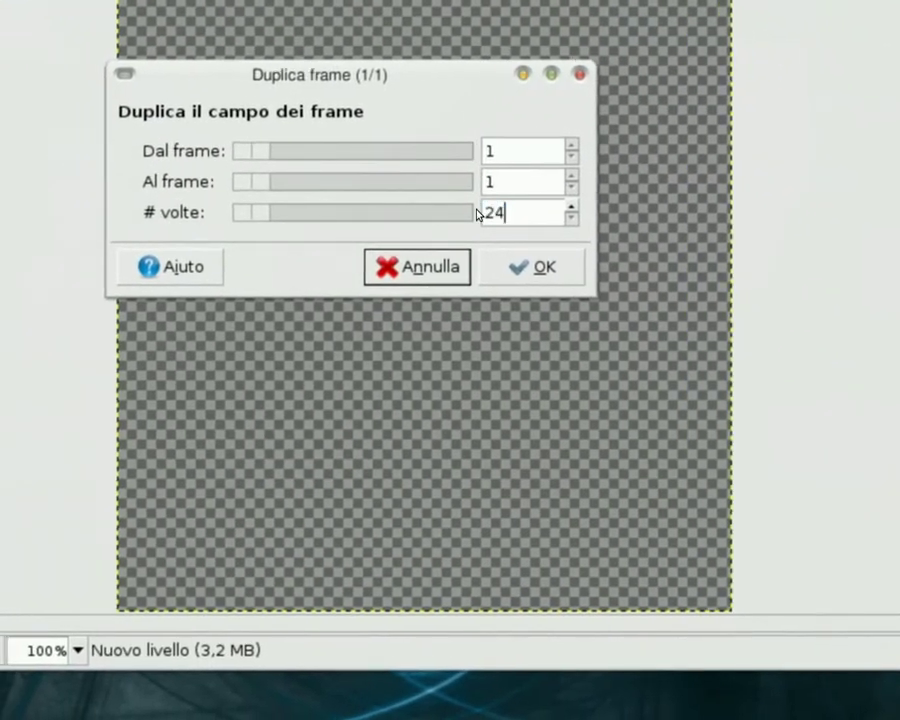
key(Tab)
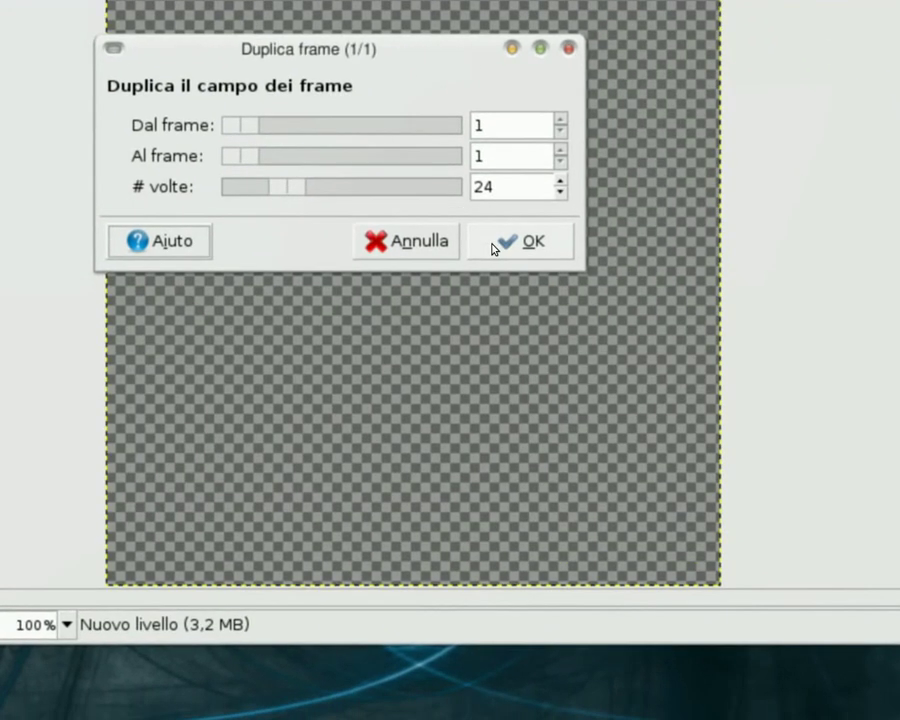
click(508, 267)
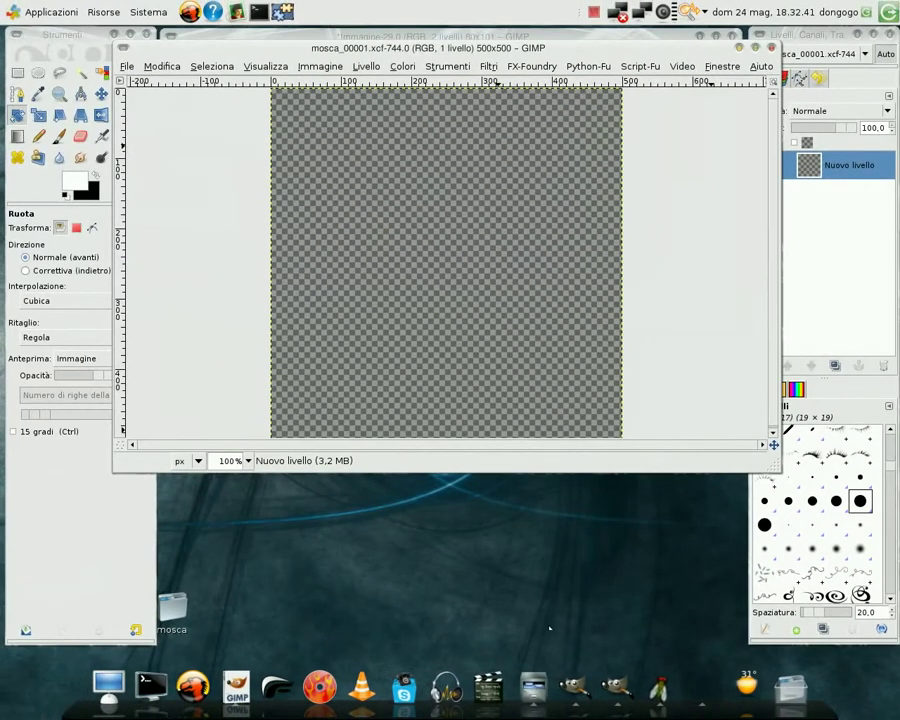
click(533, 688)
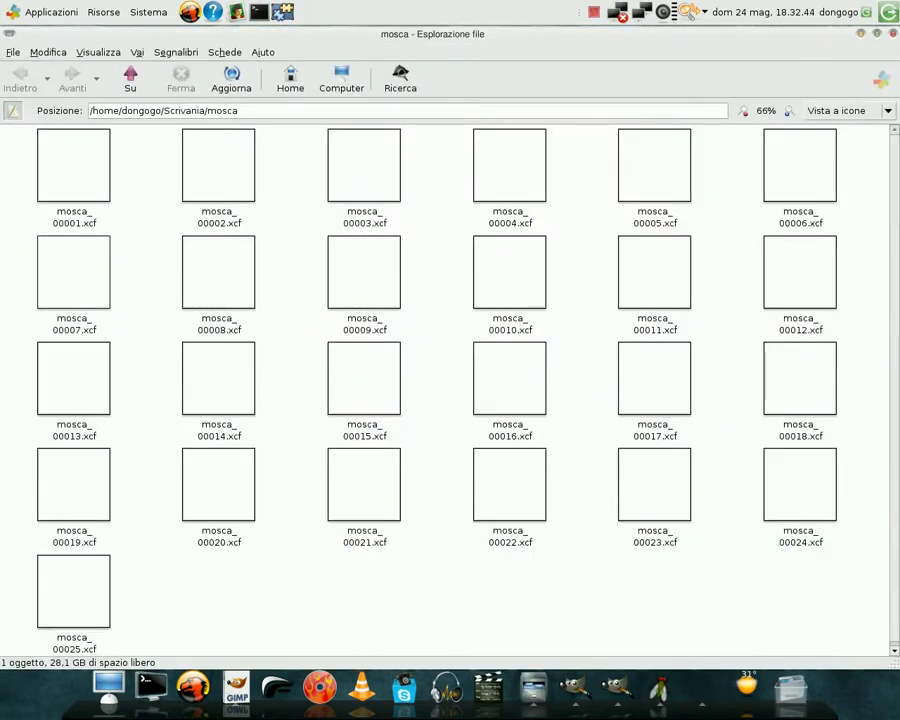
click(859, 35)
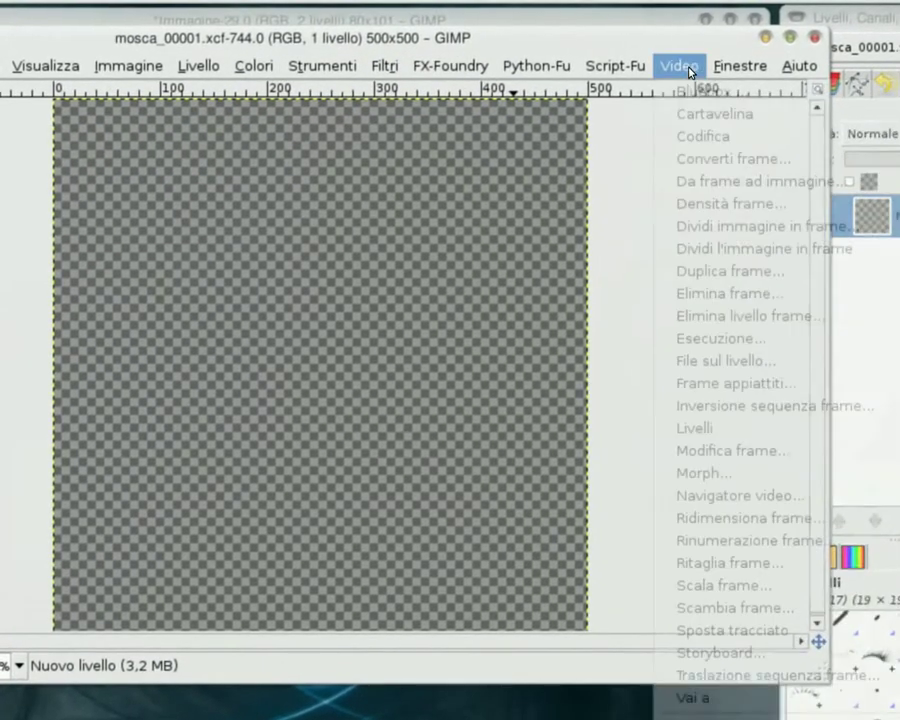
Set Move Path source to Livello incollato#1-153, Centro handle, Ping pong motion, instant apply.
click(688, 67)
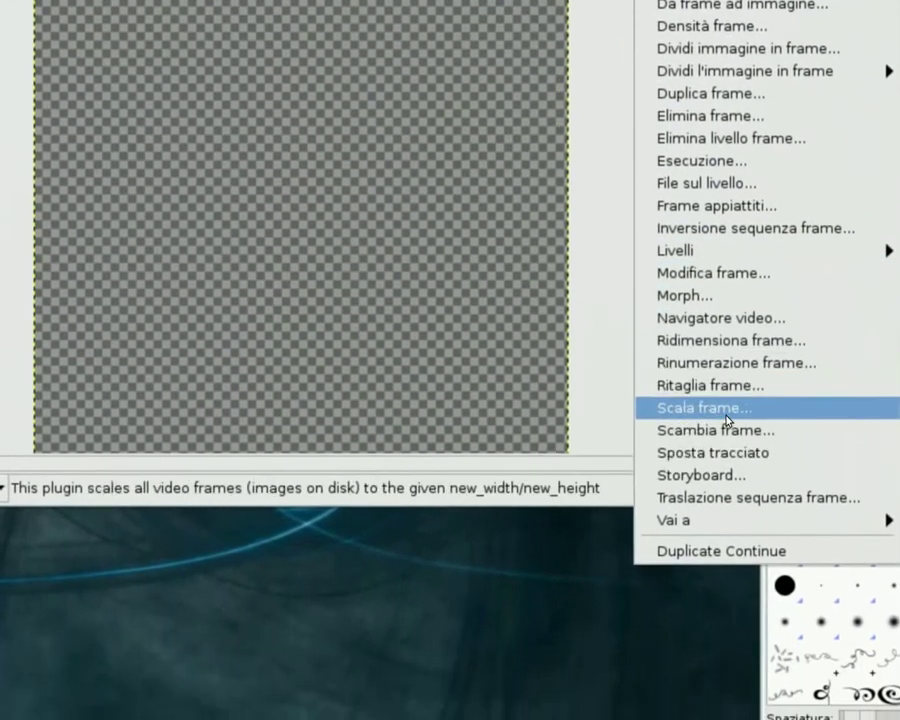
click(700, 452)
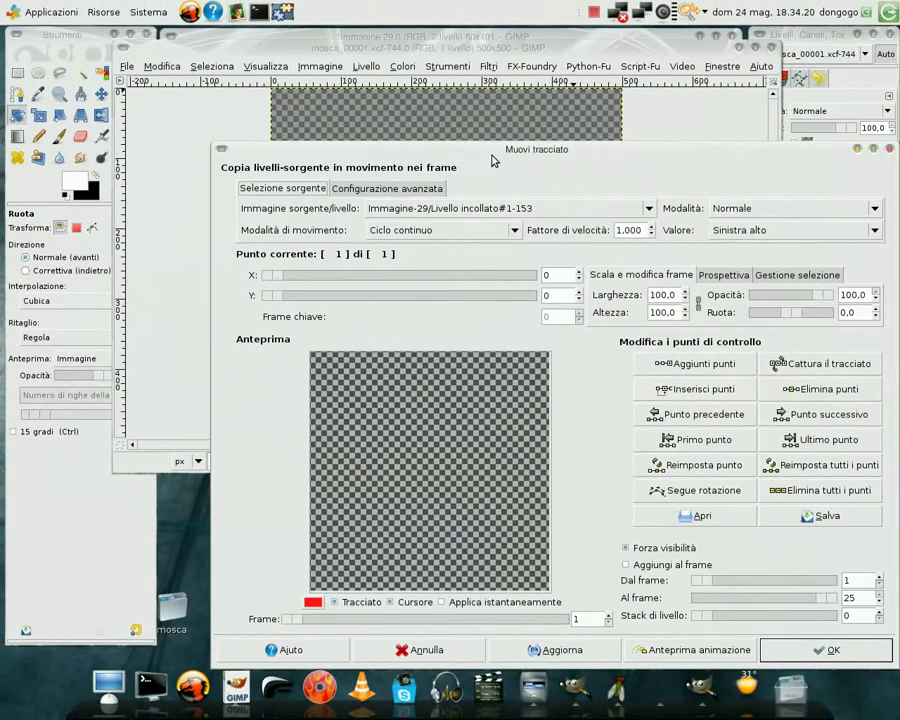
drag(540, 139, 457, 82)
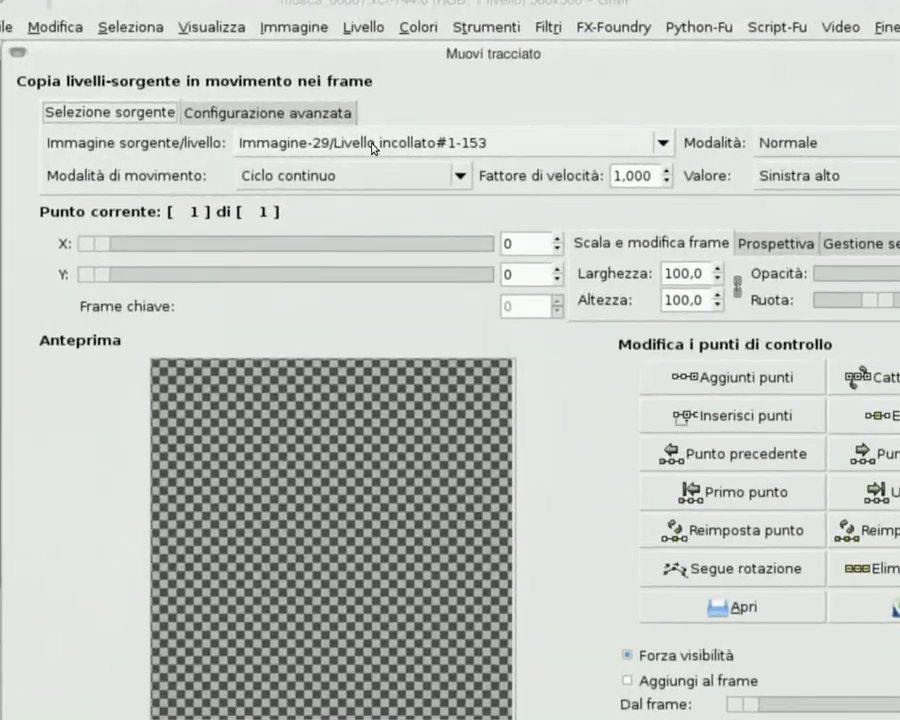
click(372, 147)
click(372, 147)
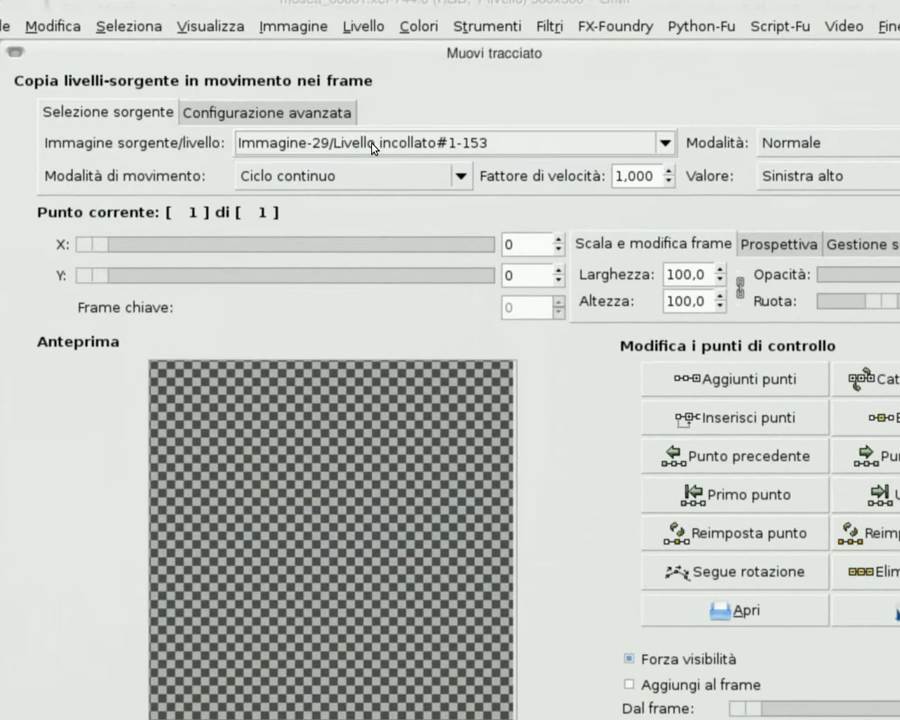
click(790, 176)
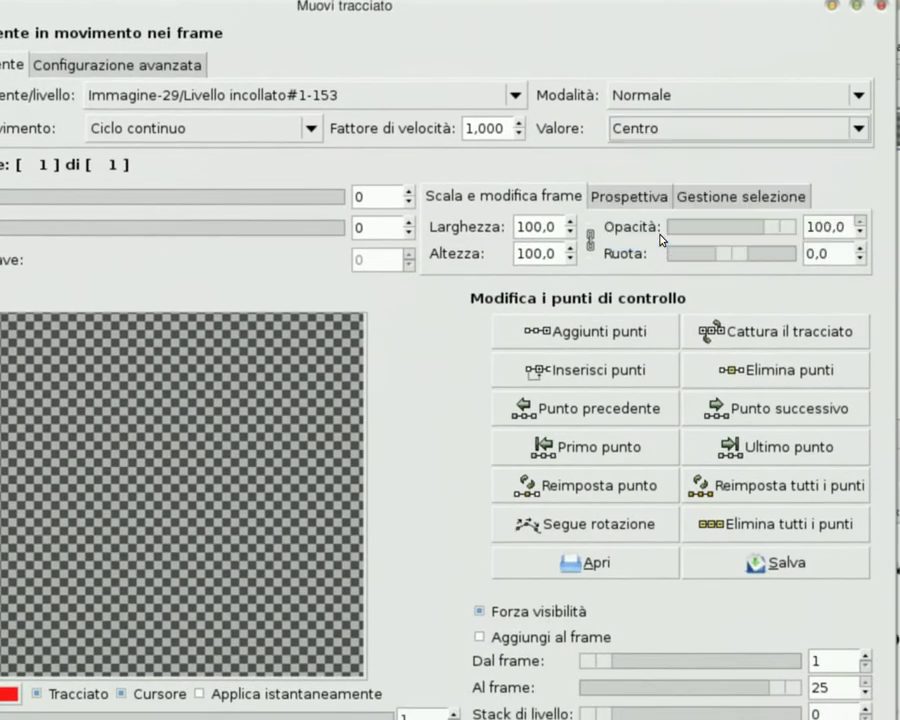
click(658, 245)
click(375, 157)
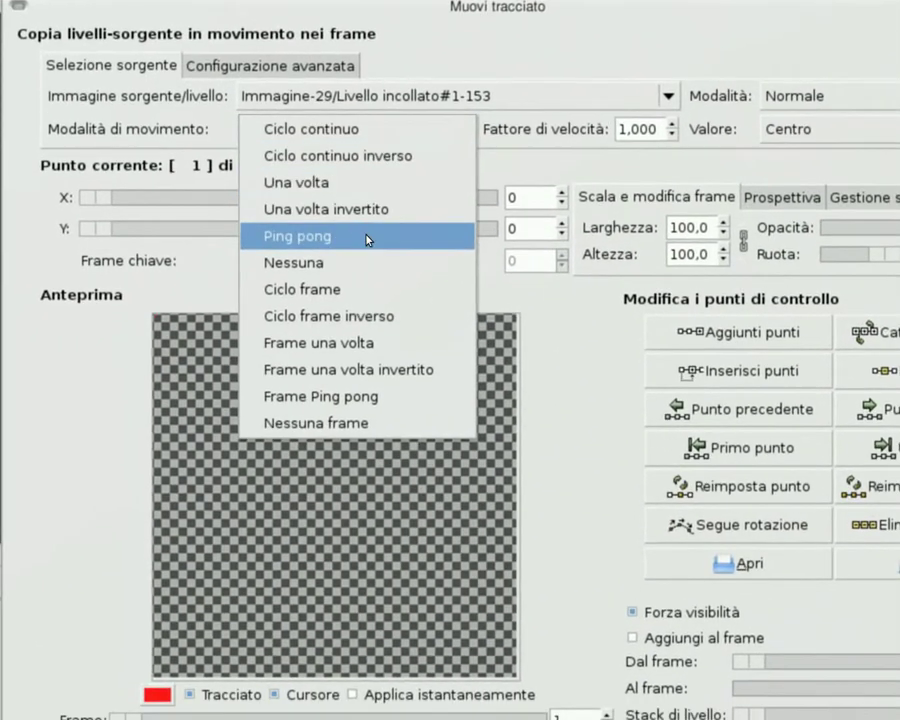
click(368, 262)
scroll(366, 256, up, 6)
click(355, 580)
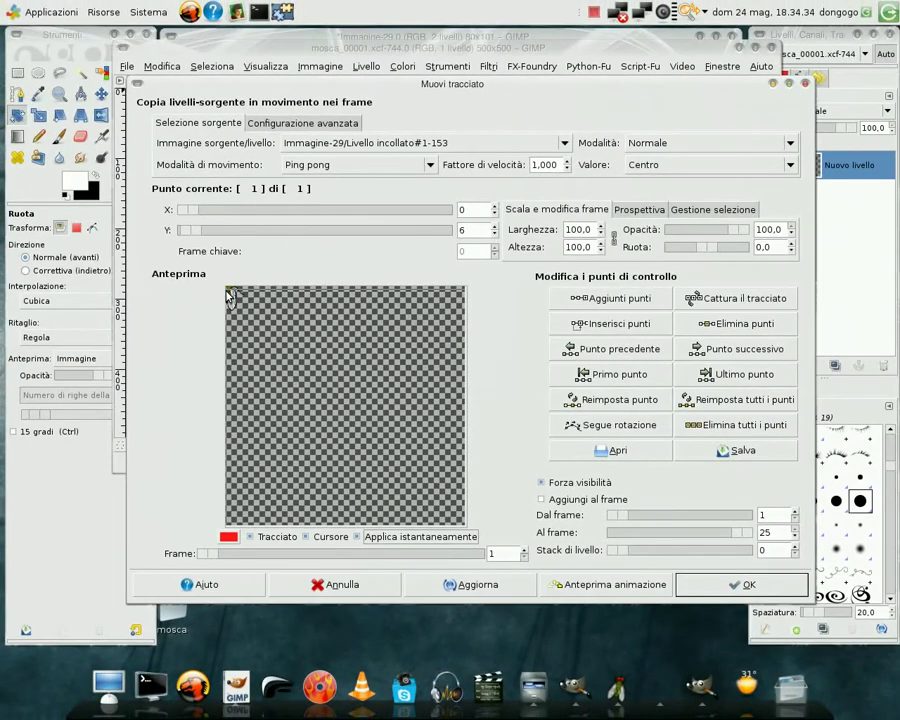
Start the path at the lower-left and add control points up the left side and across the top.
mouse_move(228, 296)
mouse_down()
mouse_move(260, 488)
mouse_move(257, 480)
mouse_up()
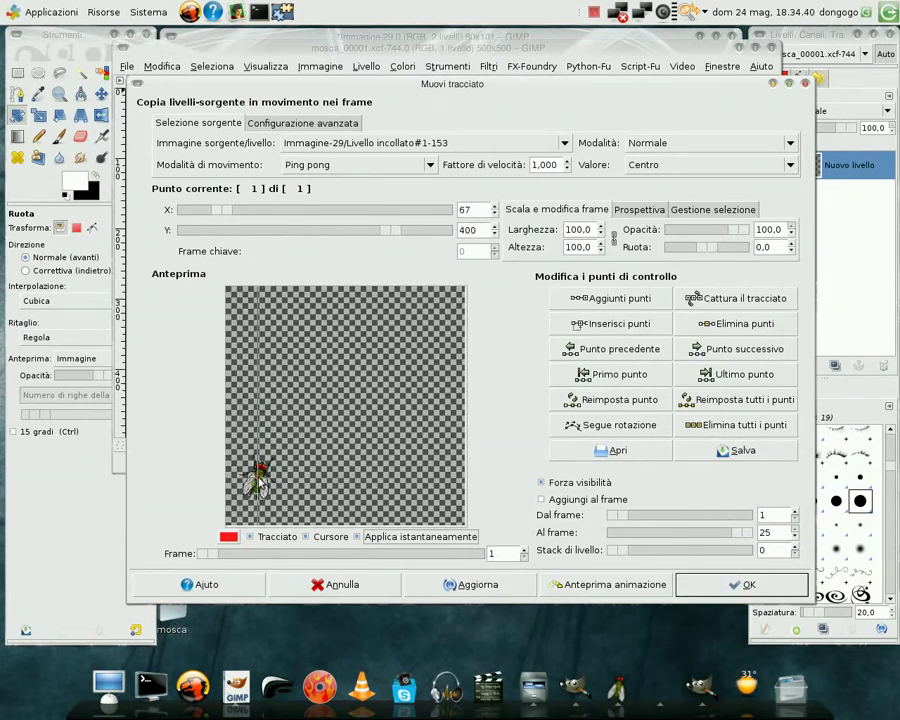
click(579, 302)
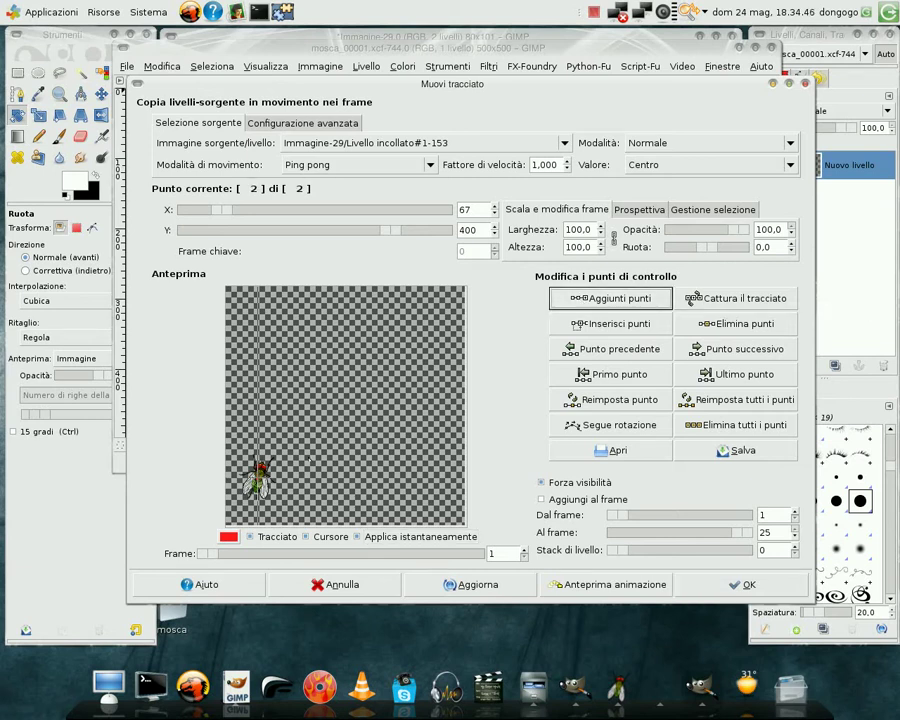
mouse_move(258, 483)
mouse_down()
mouse_move(257, 395)
mouse_move(262, 442)
mouse_up()
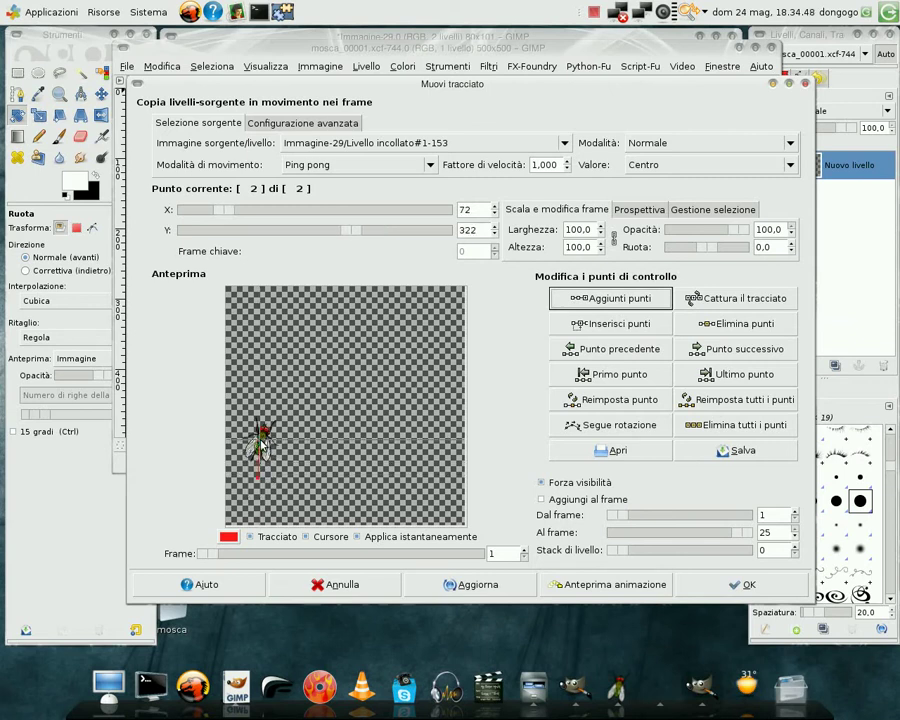
drag(268, 441, 268, 403)
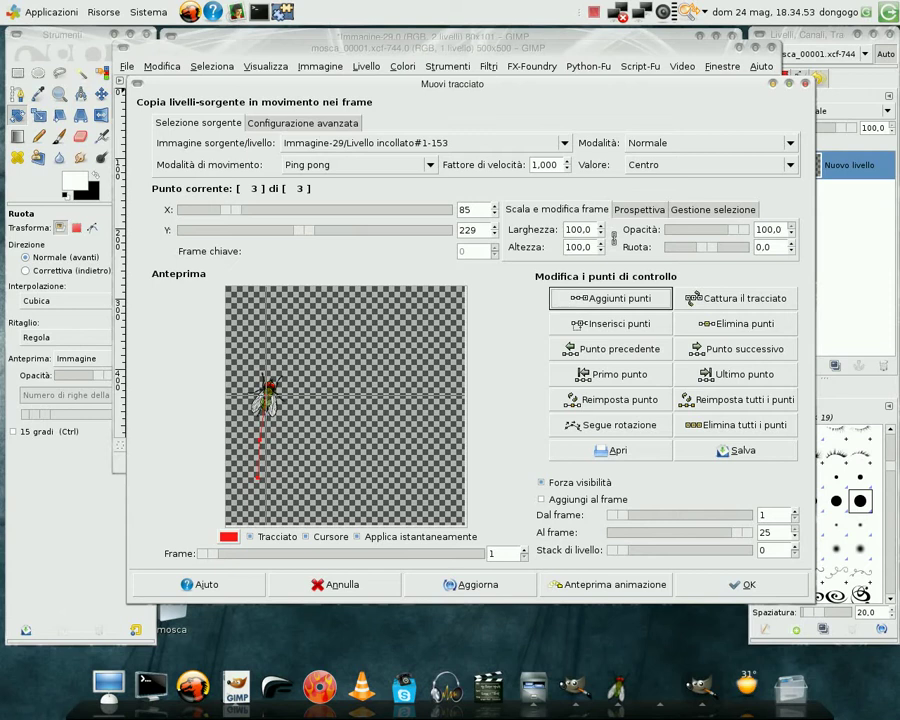
mouse_move(268, 400)
mouse_down()
mouse_move(276, 358)
mouse_move(302, 328)
mouse_up()
click(598, 302)
mouse_move(307, 325)
mouse_down()
mouse_move(386, 340)
mouse_move(413, 366)
mouse_move(424, 394)
mouse_move(417, 427)
mouse_move(388, 445)
mouse_up()
click(583, 325)
click(566, 300)
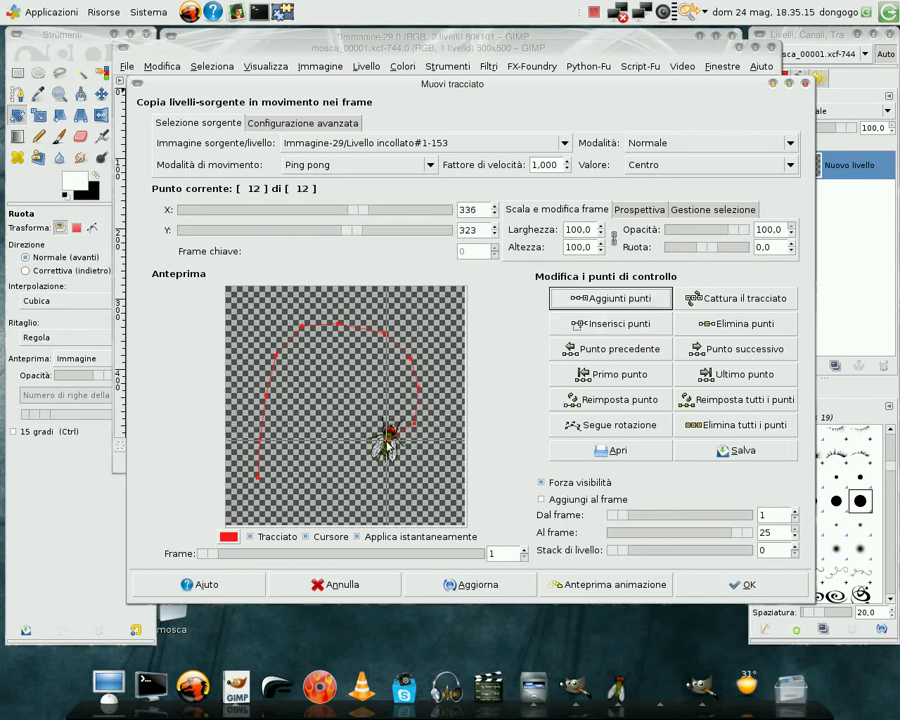
Bring the fly back near the start and adjust the first and last points to close the loop.
mouse_move(385, 448)
mouse_down()
mouse_move(364, 456)
mouse_move(358, 481)
mouse_up()
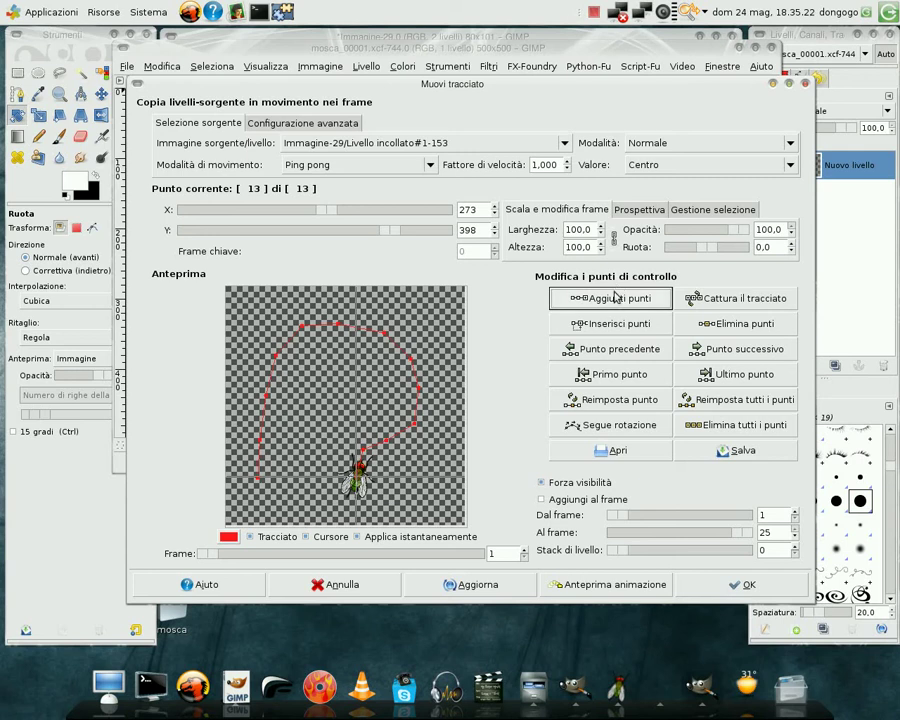
click(289, 505)
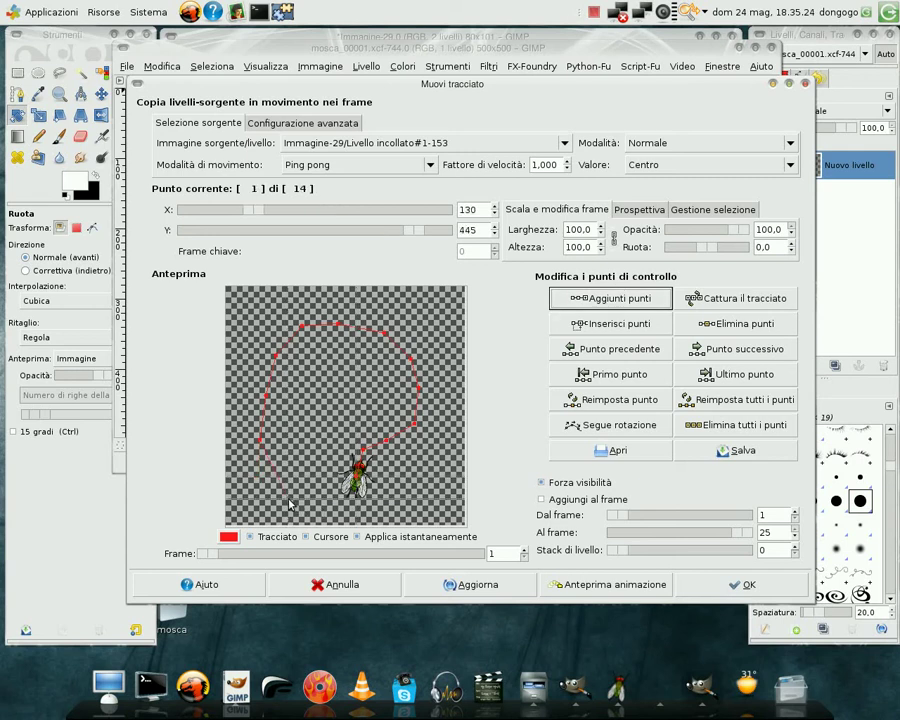
drag(289, 505, 269, 491)
click(354, 476)
mouse_move(357, 477)
mouse_down()
mouse_move(297, 498)
mouse_move(277, 487)
mouse_move(285, 480)
mouse_up()
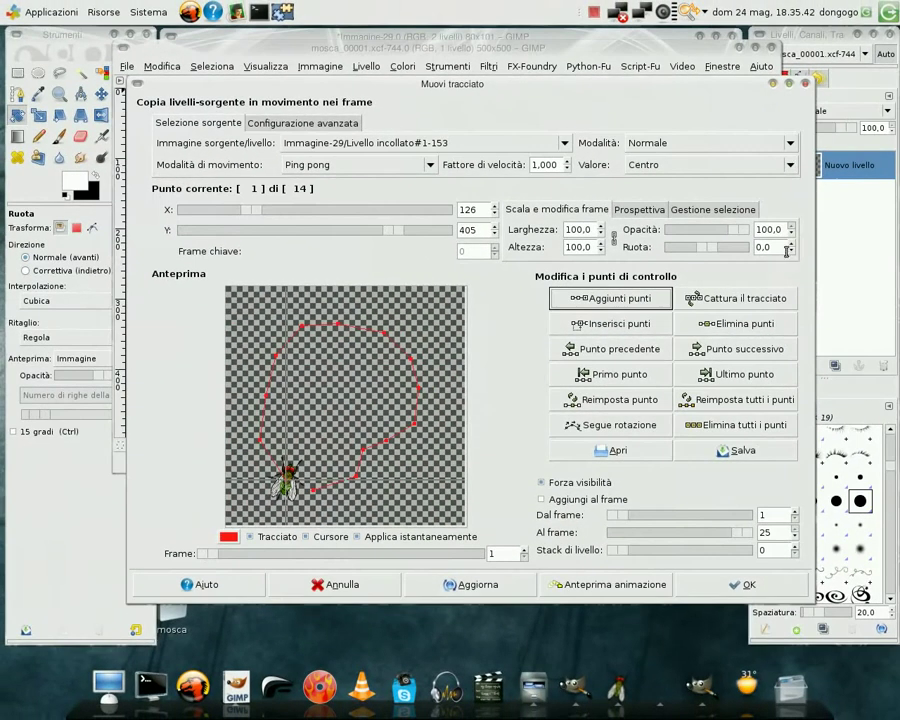
Rotate the fly to -44 degrees at point 1 and 16 degrees at point 4.
click(791, 246)
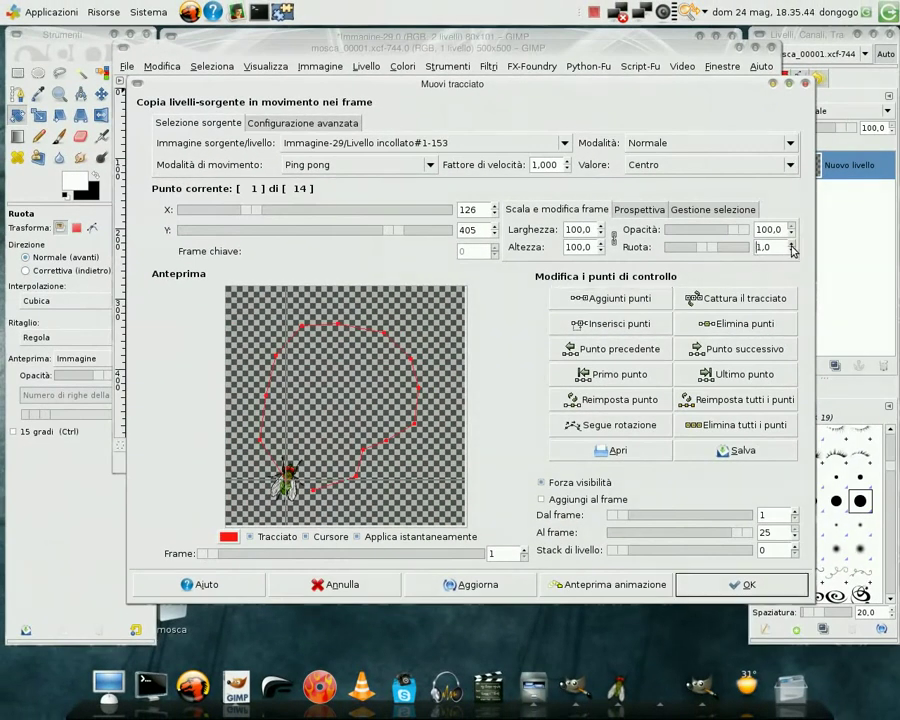
click(791, 246)
drag(791, 257, 791, 257)
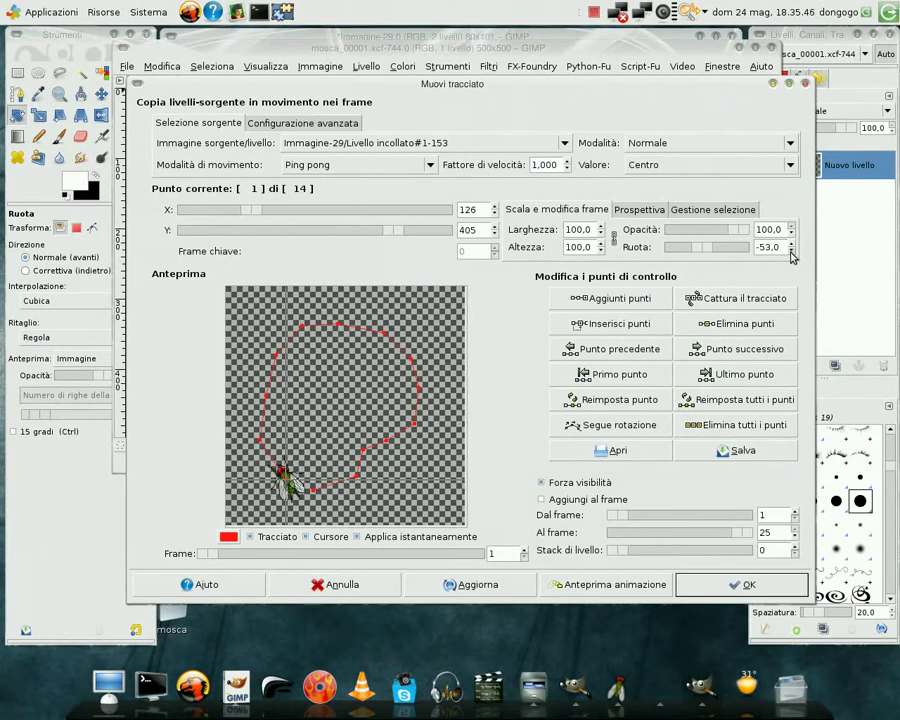
click(791, 244)
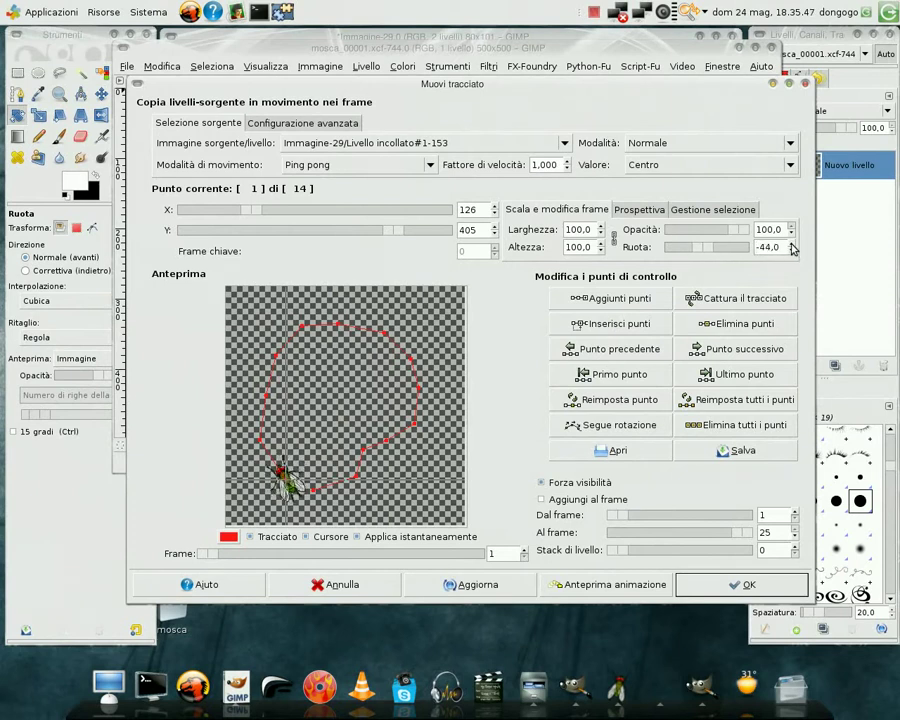
click(710, 352)
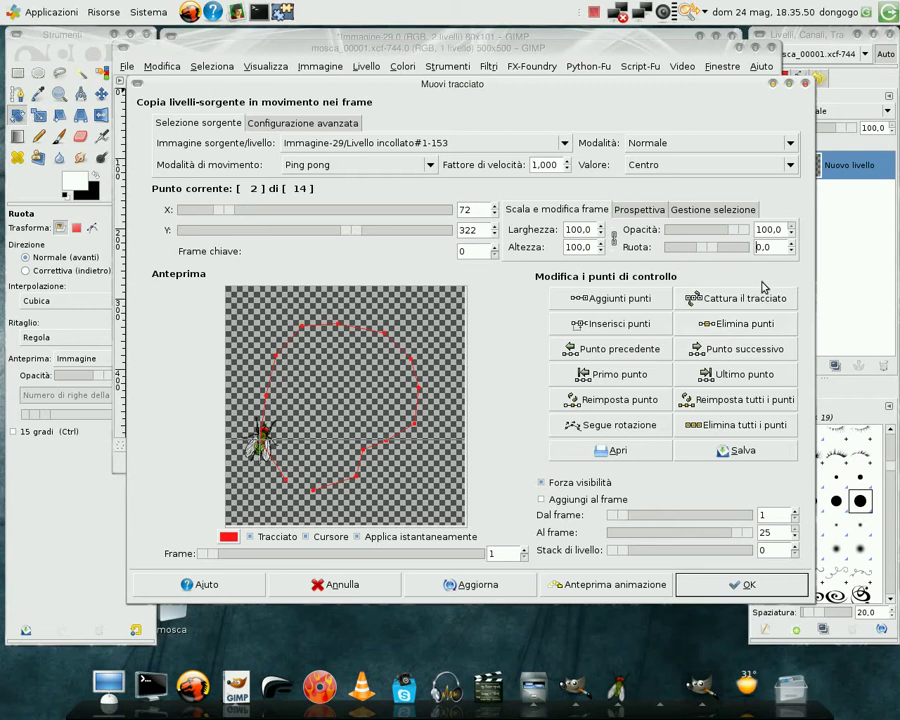
click(739, 352)
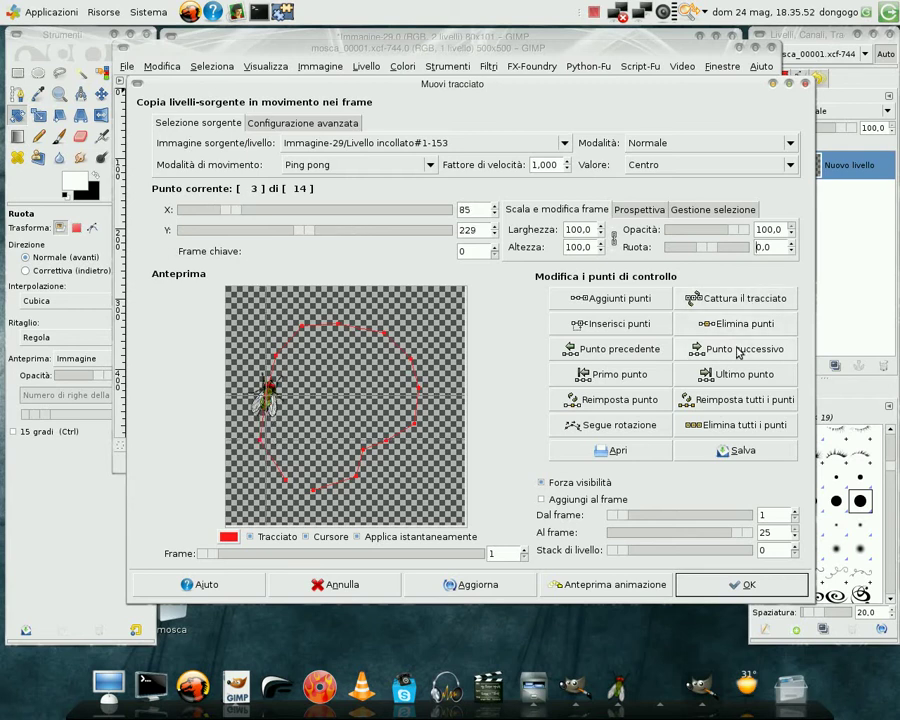
click(739, 352)
click(791, 244)
Rotate the fly along the path at points 5 and 6, and to 170 degrees at point 9.
click(752, 348)
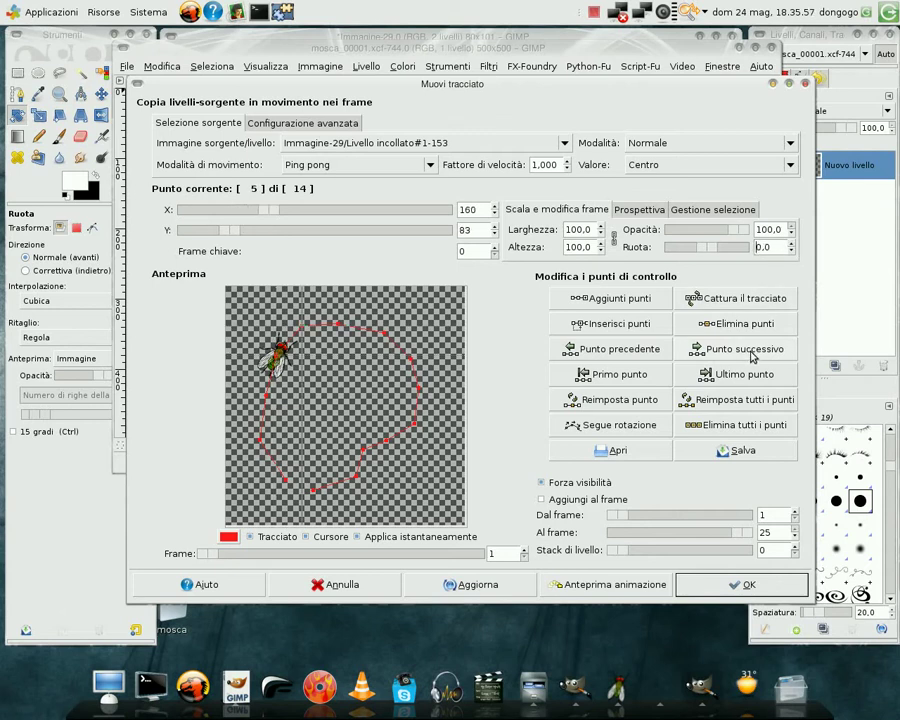
click(791, 244)
click(750, 348)
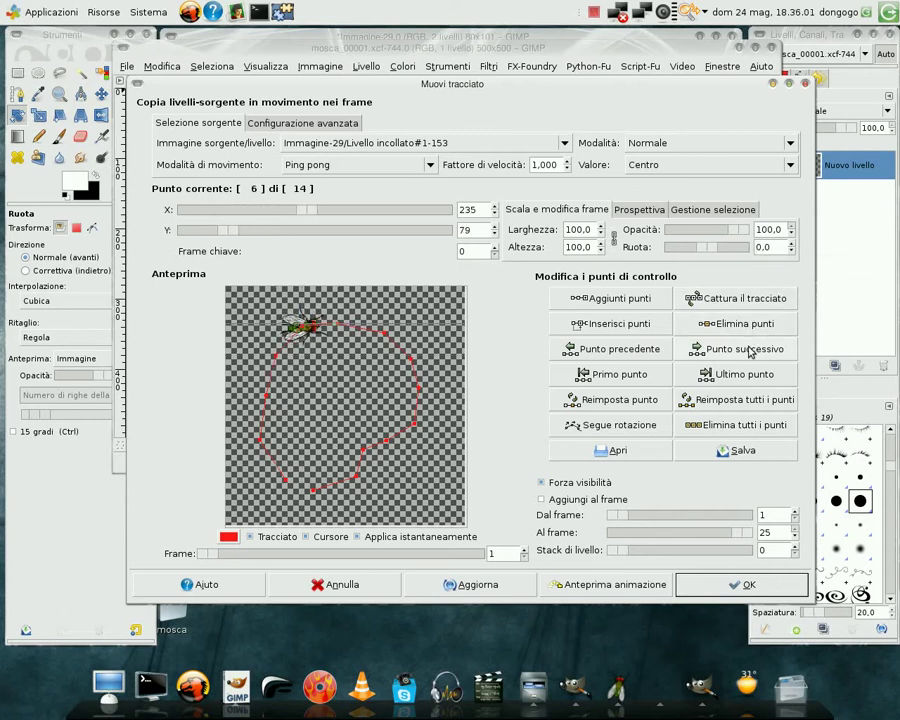
click(791, 244)
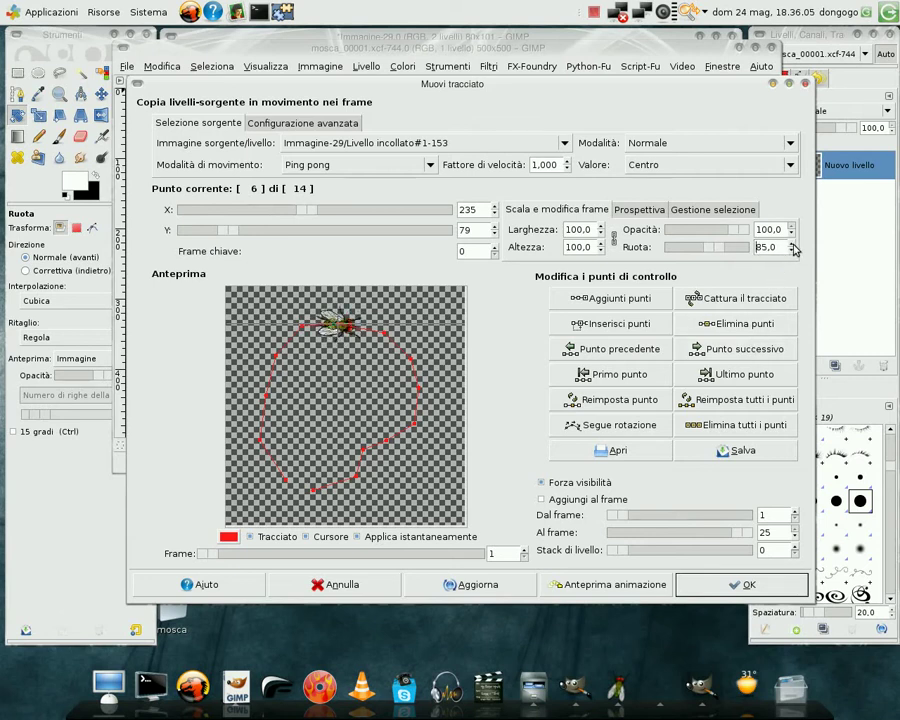
click(758, 348)
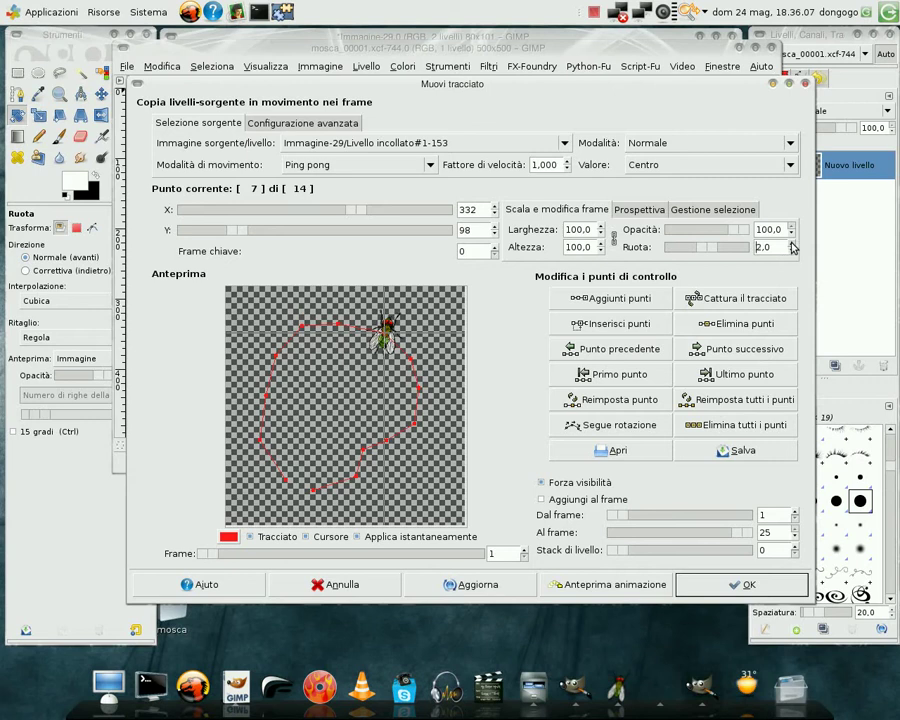
click(752, 350)
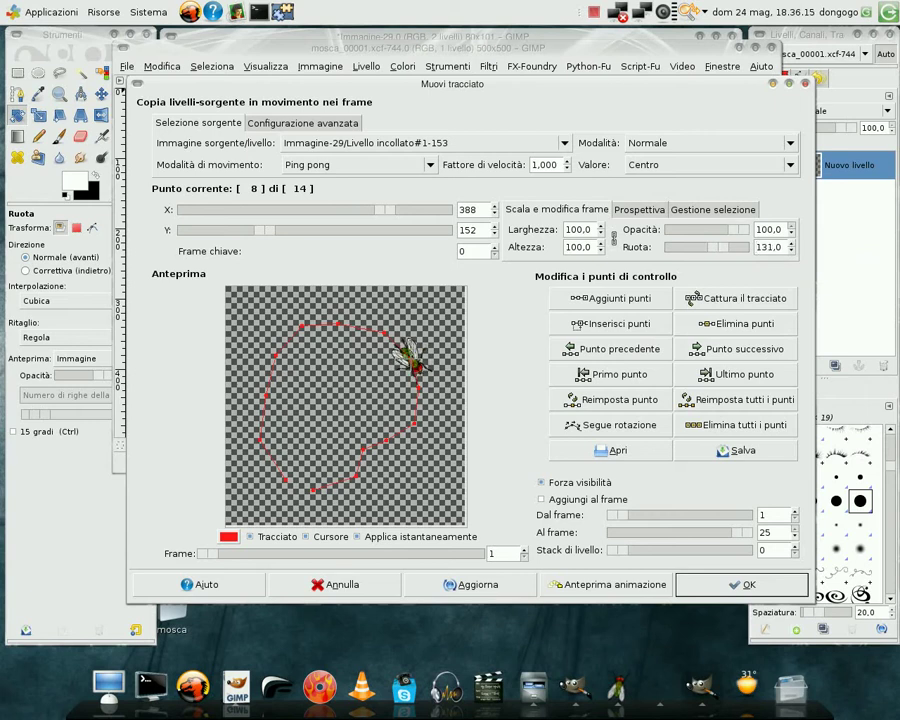
click(756, 347)
click(791, 244)
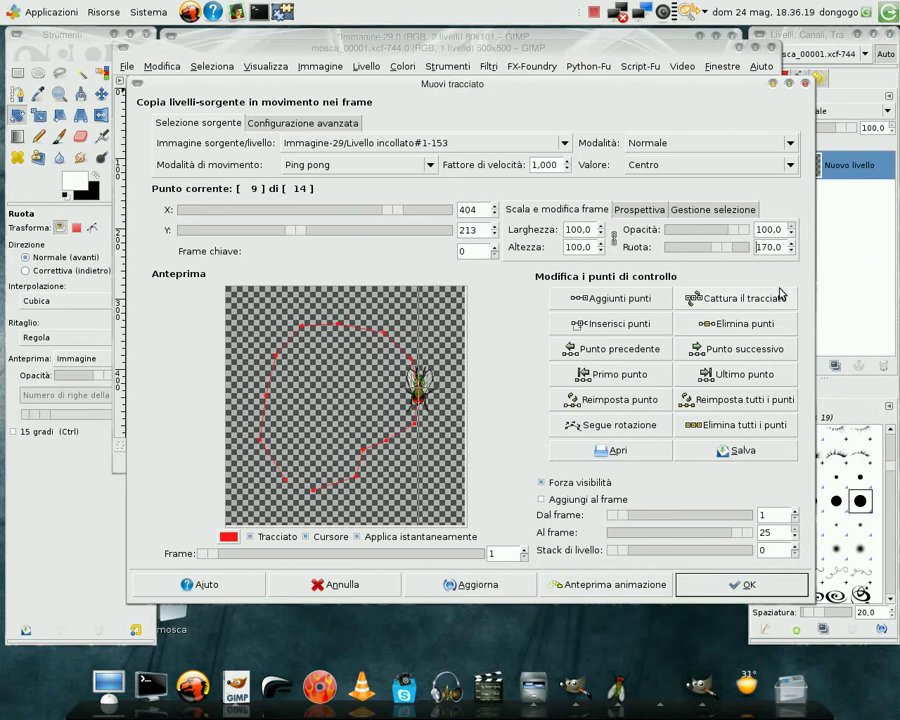
Rotate point 10 to 217 degrees, return to the first point and apply the motion to all frames.
click(764, 350)
click(791, 244)
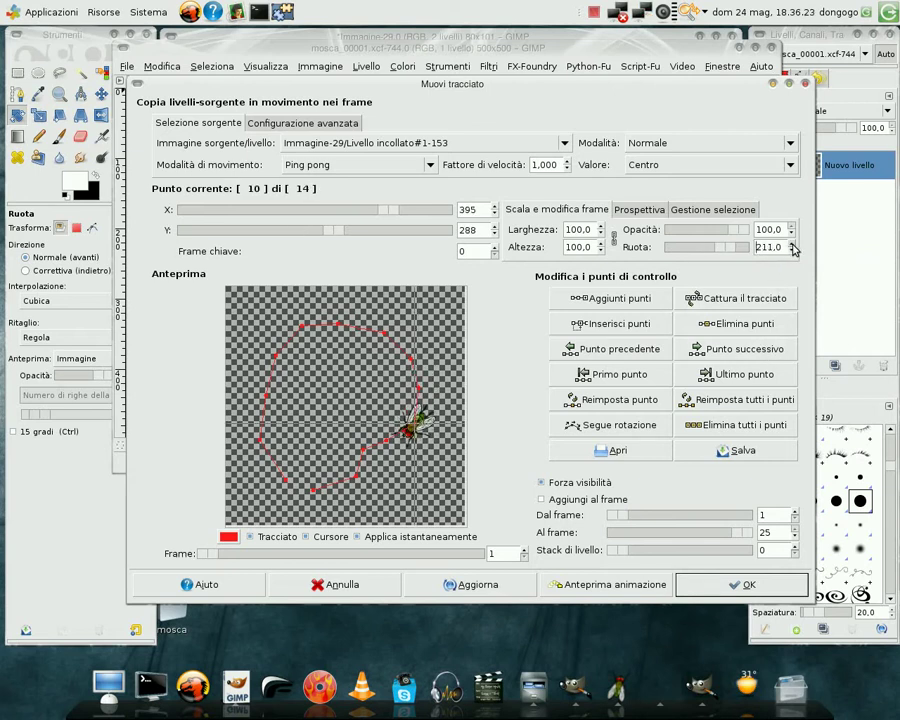
click(791, 244)
click(756, 348)
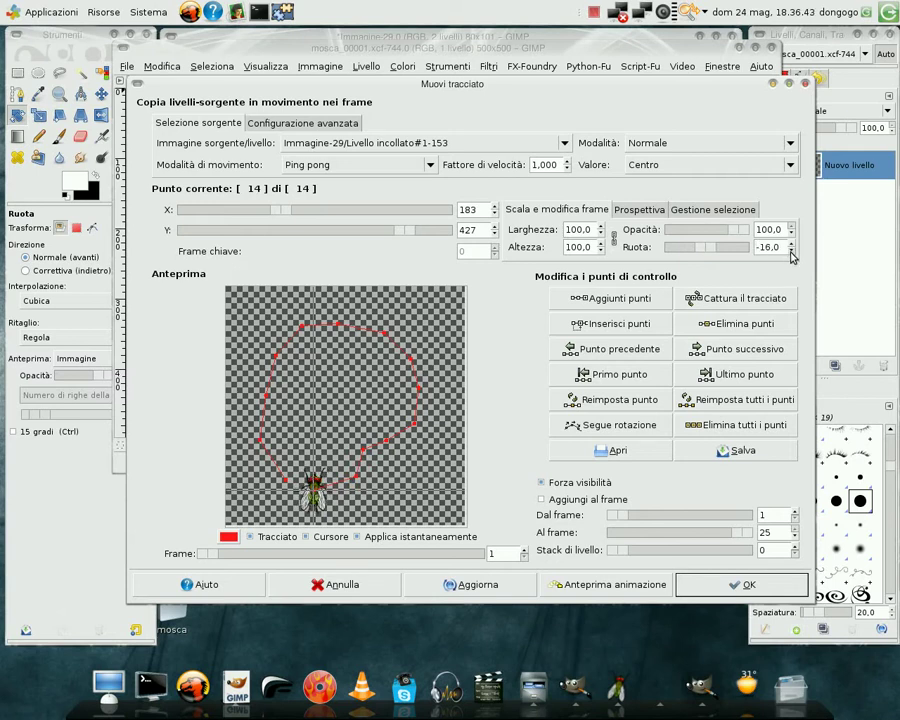
click(599, 382)
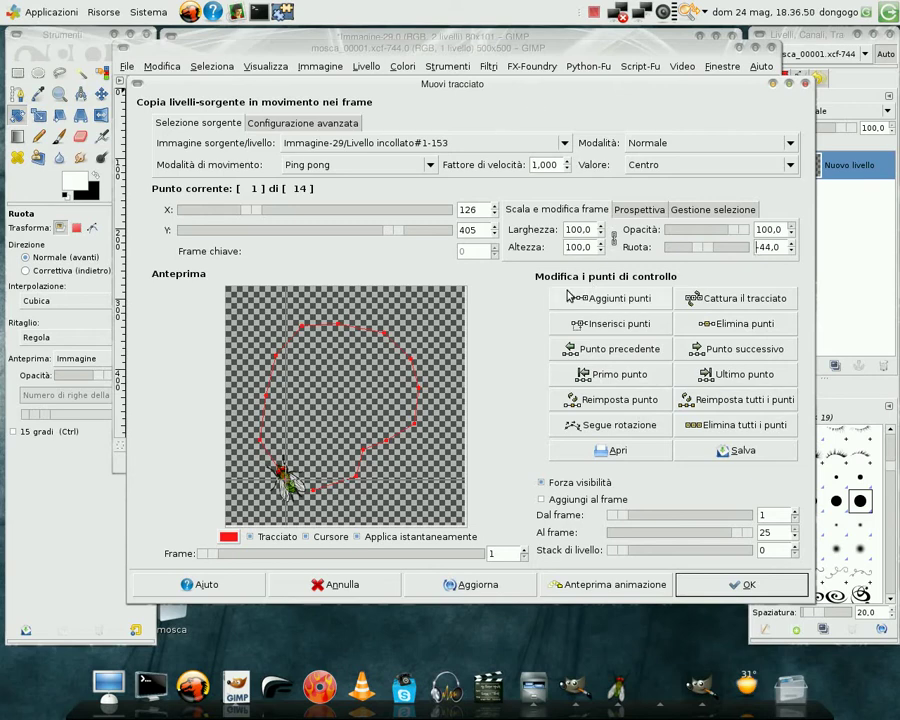
click(718, 590)
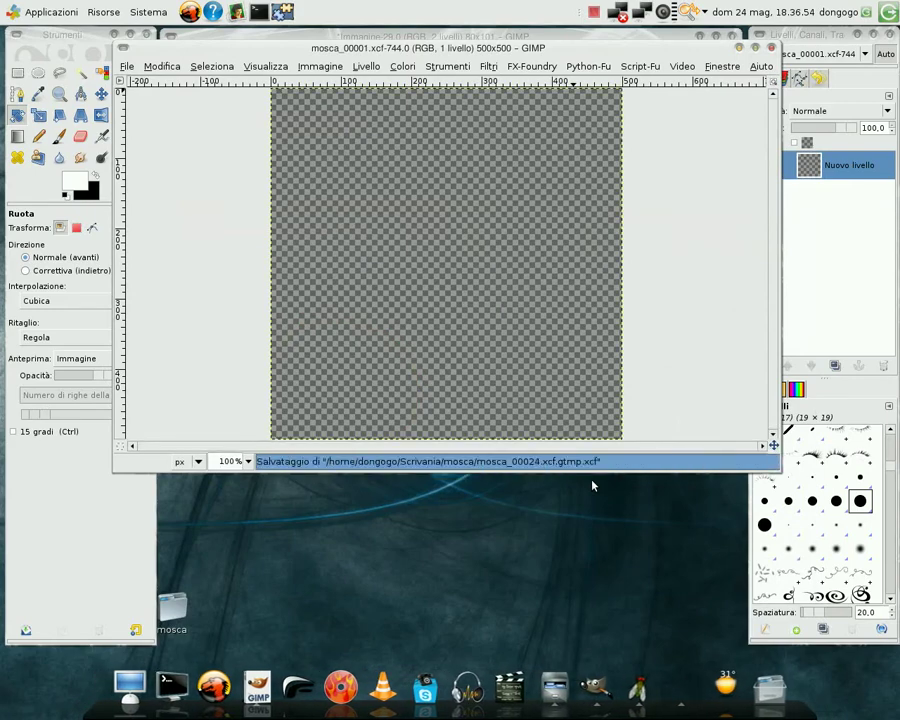
click(555, 690)
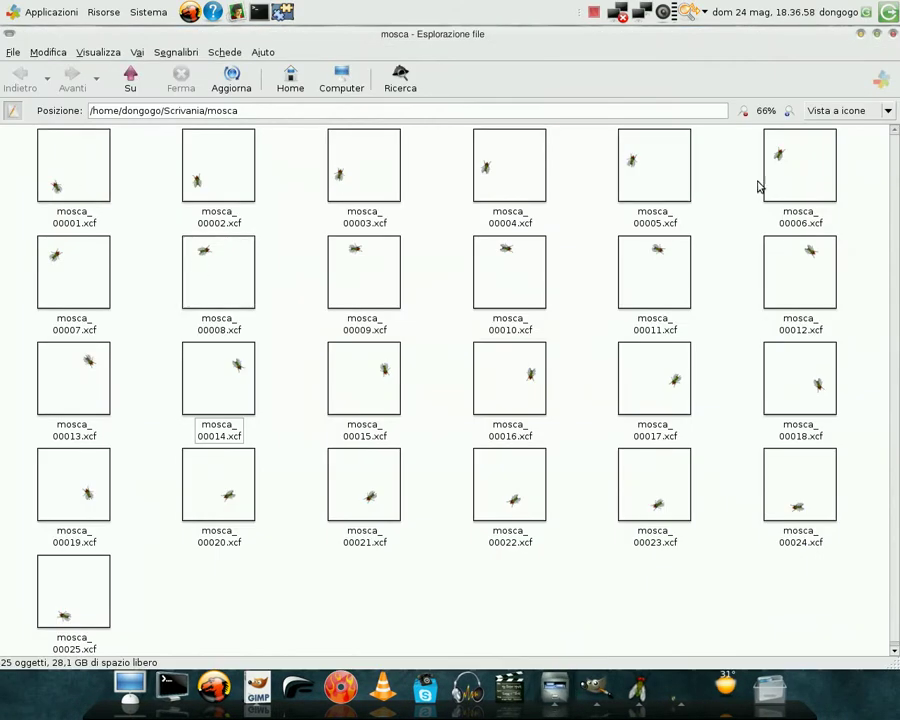
click(862, 35)
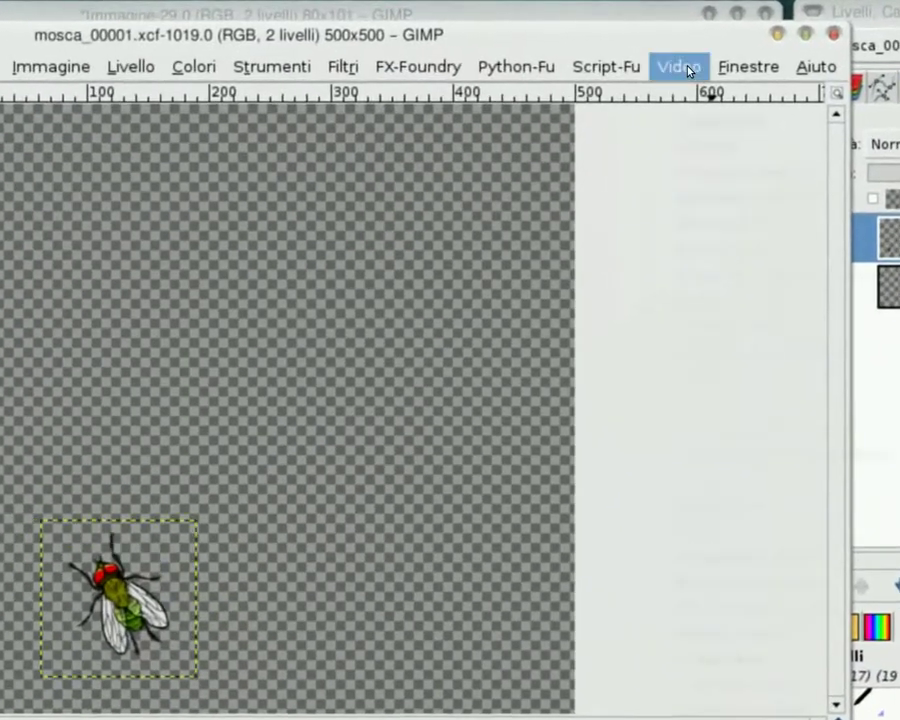
Convert frames 1–25 into one layered image with a (100ms) delay in the layer base name.
click(684, 67)
mouse_move(686, 117)
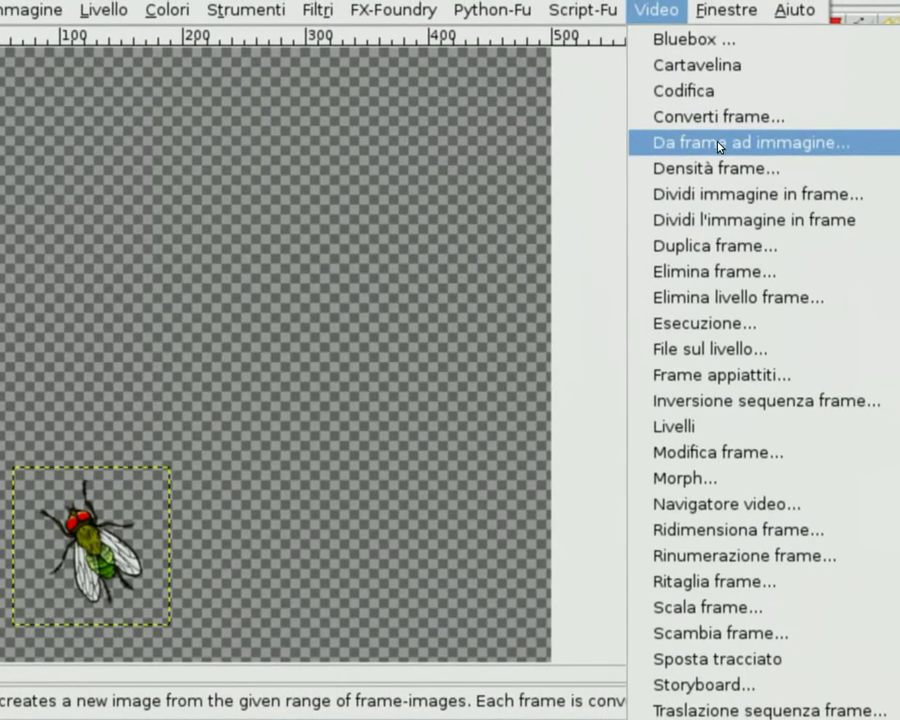
click(718, 169)
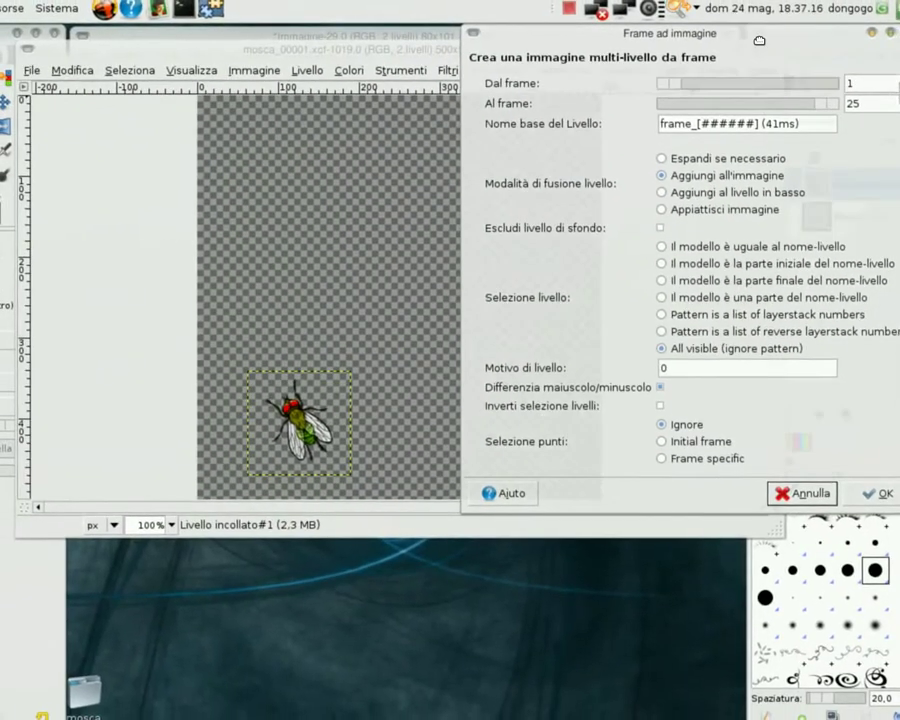
drag(875, 119, 511, 119)
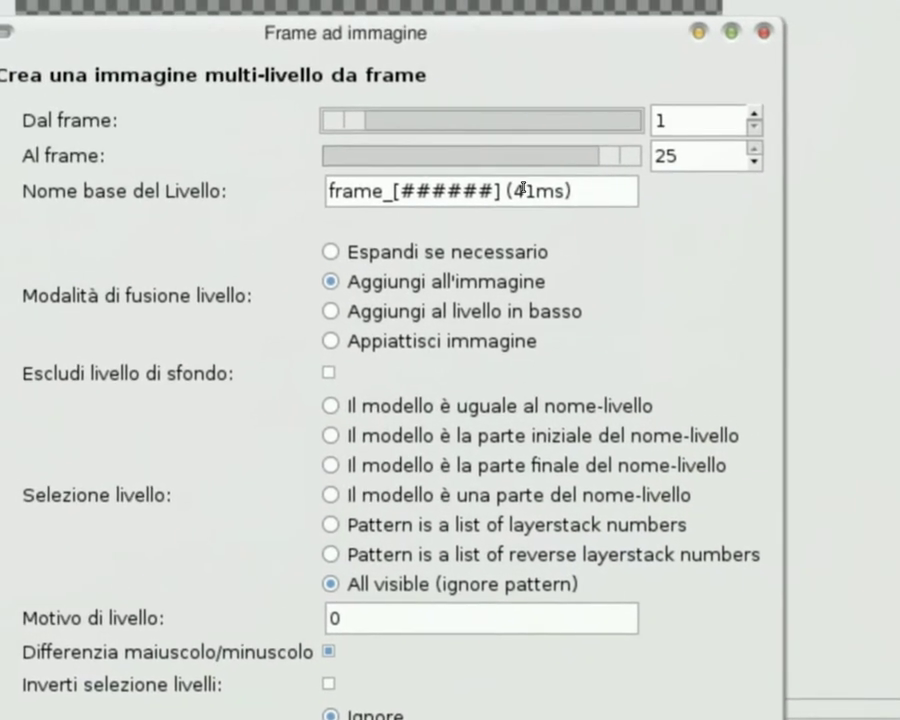
click(497, 180)
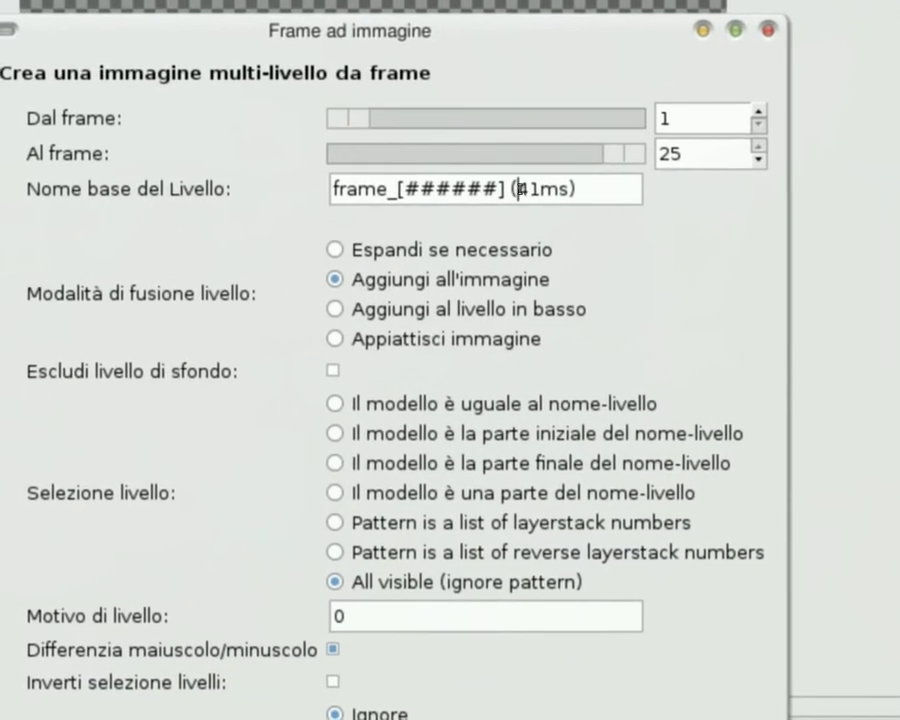
text(100)
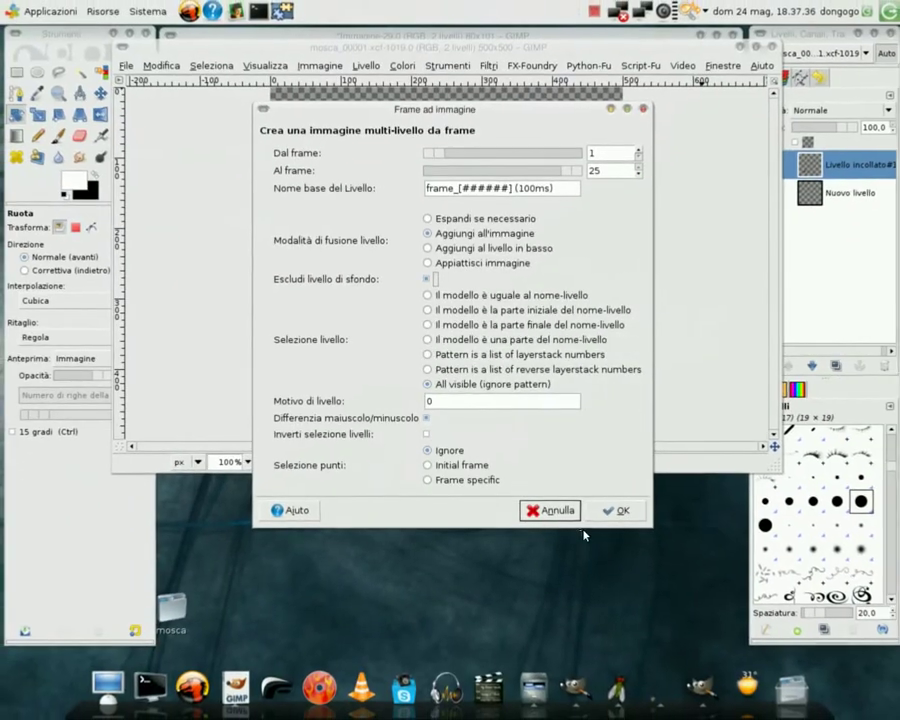
click(618, 510)
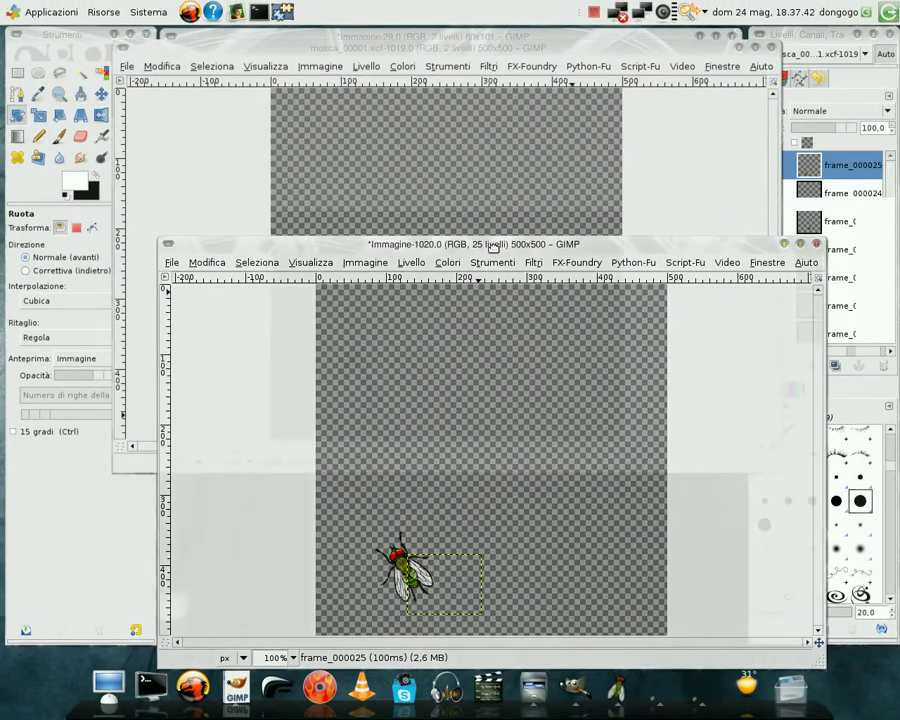
Arrange the windows, minimizing the single-fly image, and select layer frame_000001.
drag(494, 244, 450, 97)
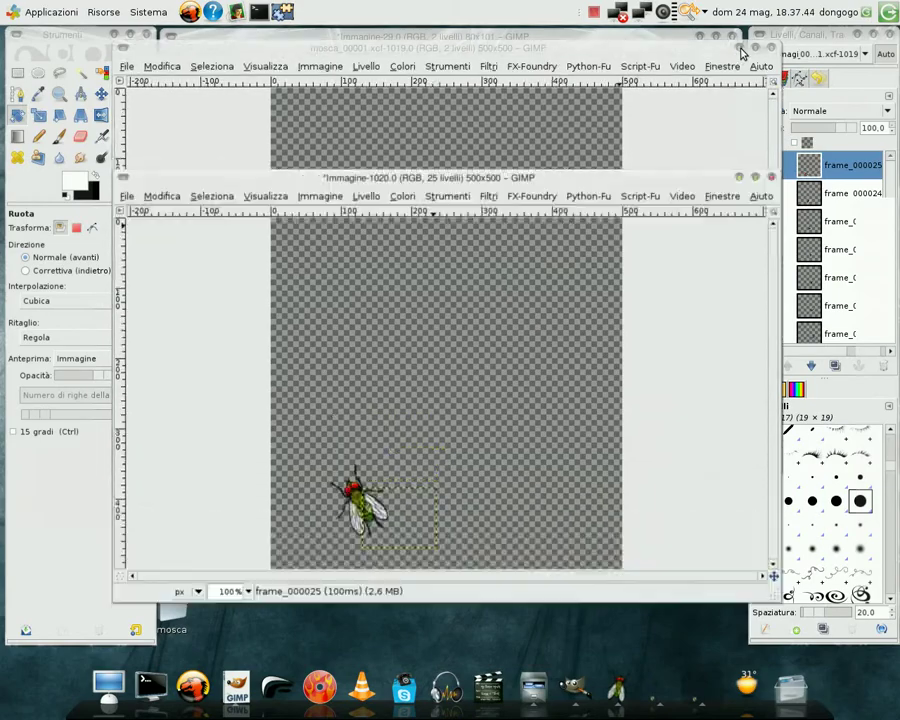
click(739, 46)
drag(530, 90, 503, 85)
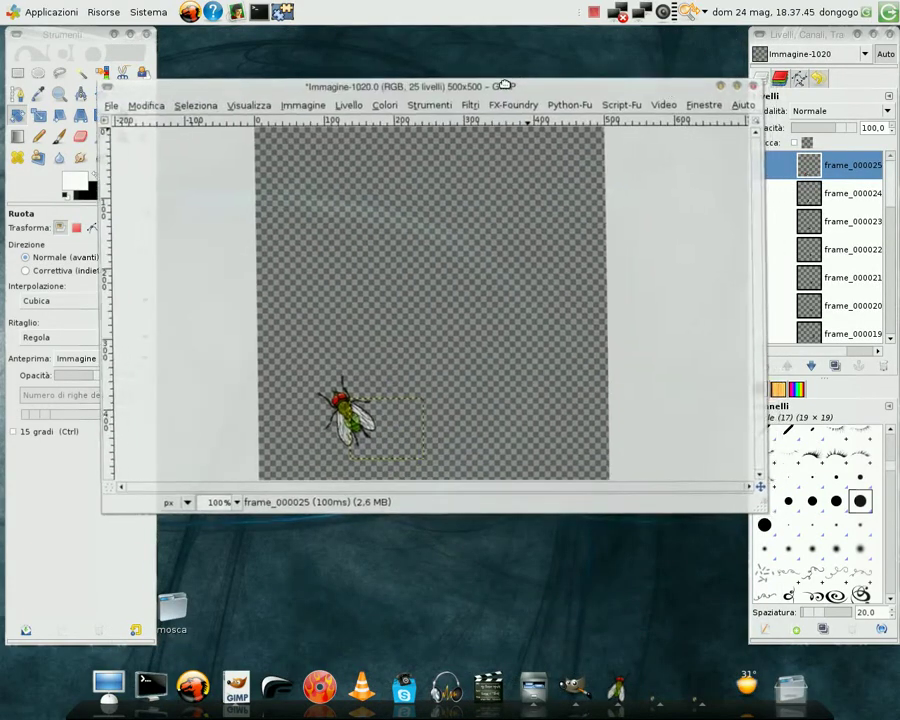
drag(890, 196, 893, 346)
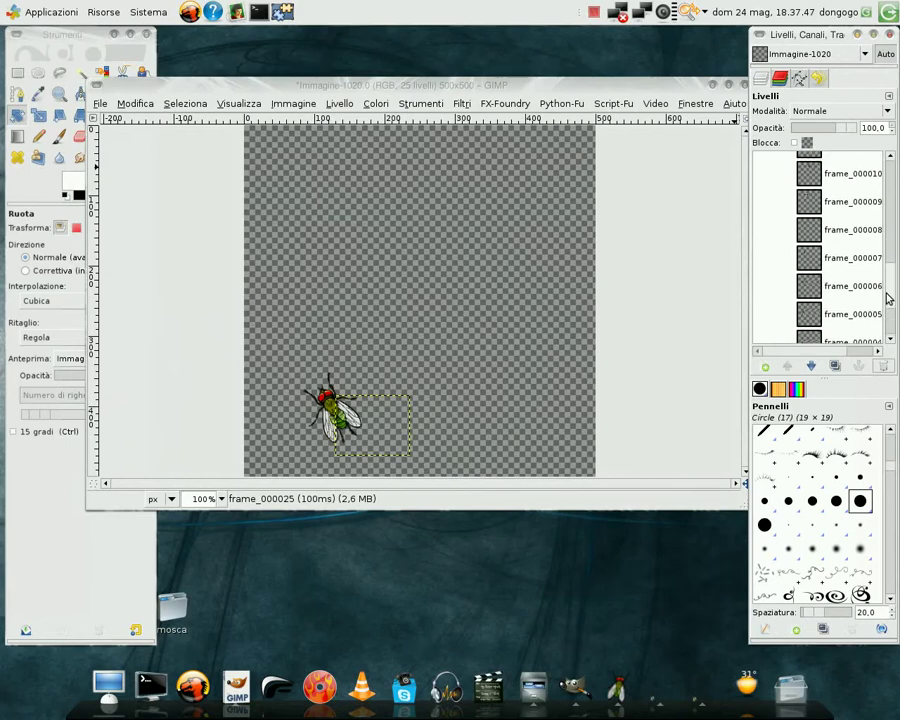
click(805, 334)
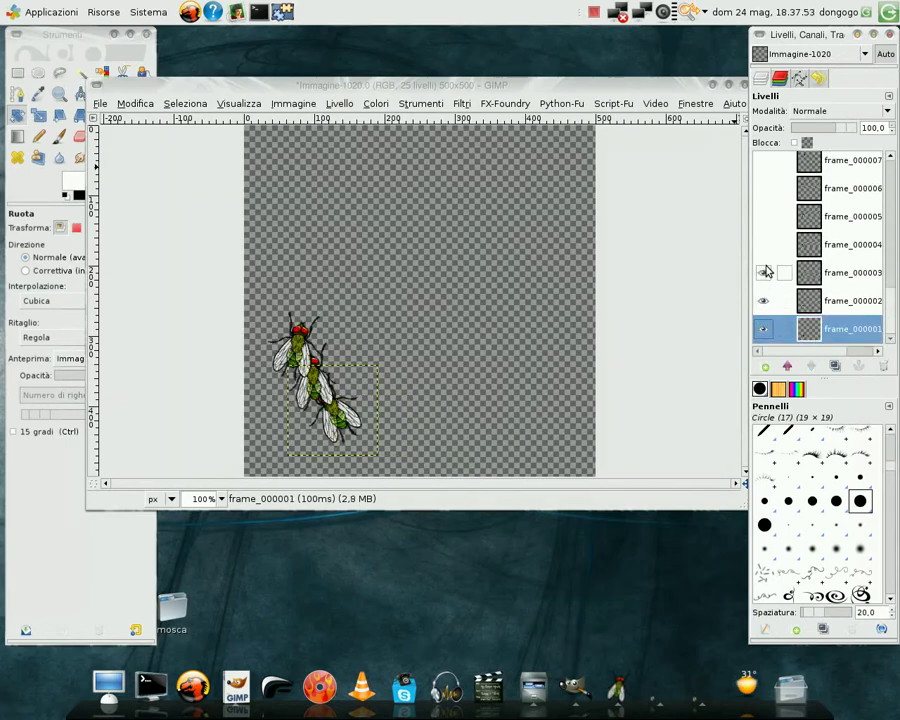
Make the fly layers up to frame_000017 visible and select frame_000018.
click(763, 162)
scroll(773, 190, up, 3)
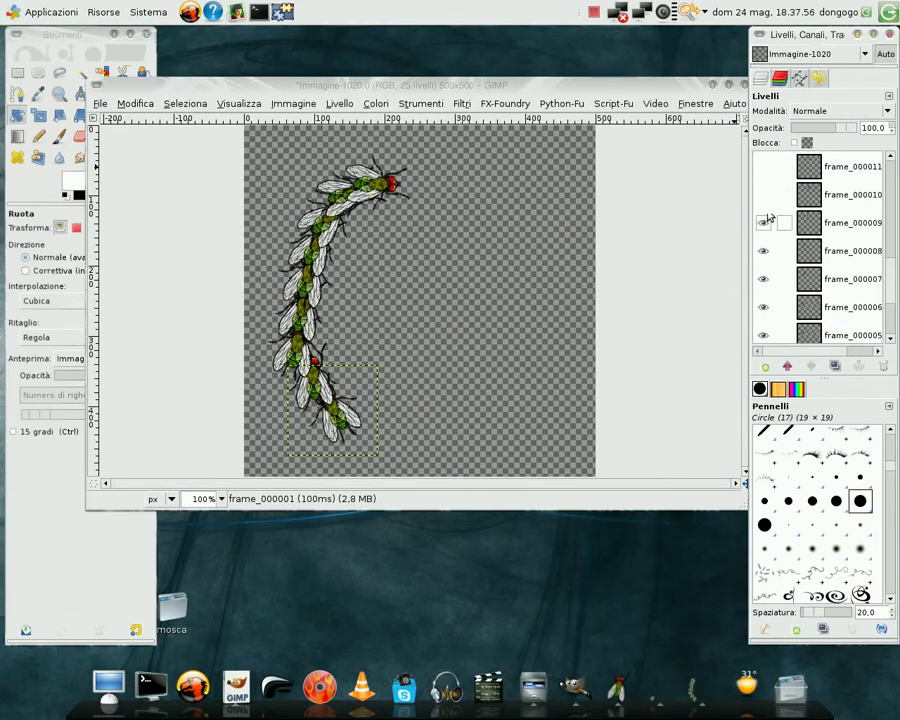
scroll(773, 193, up, 2)
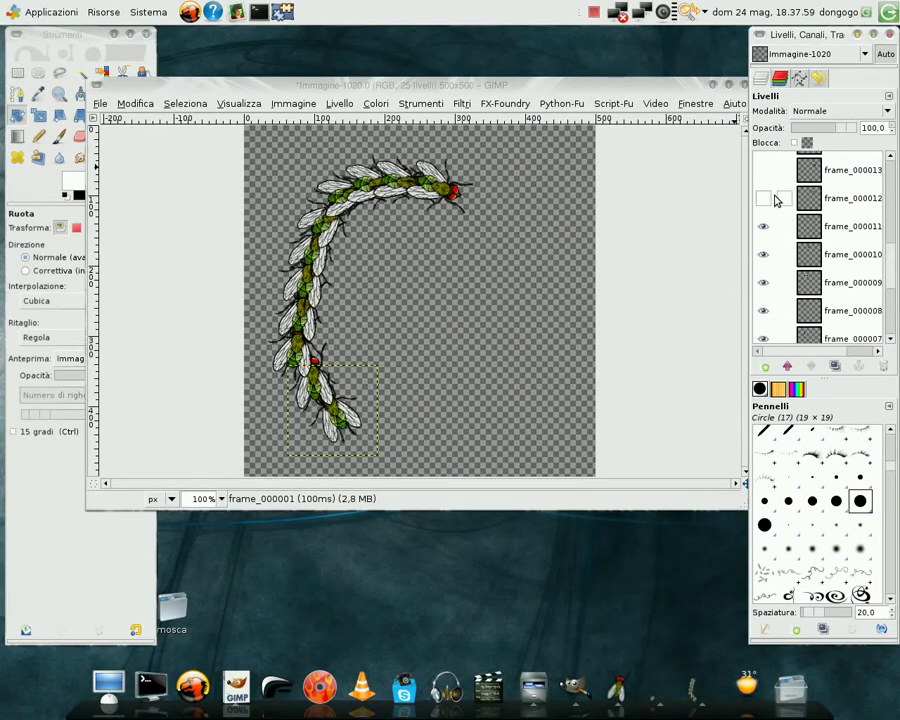
scroll(774, 197, up, 2)
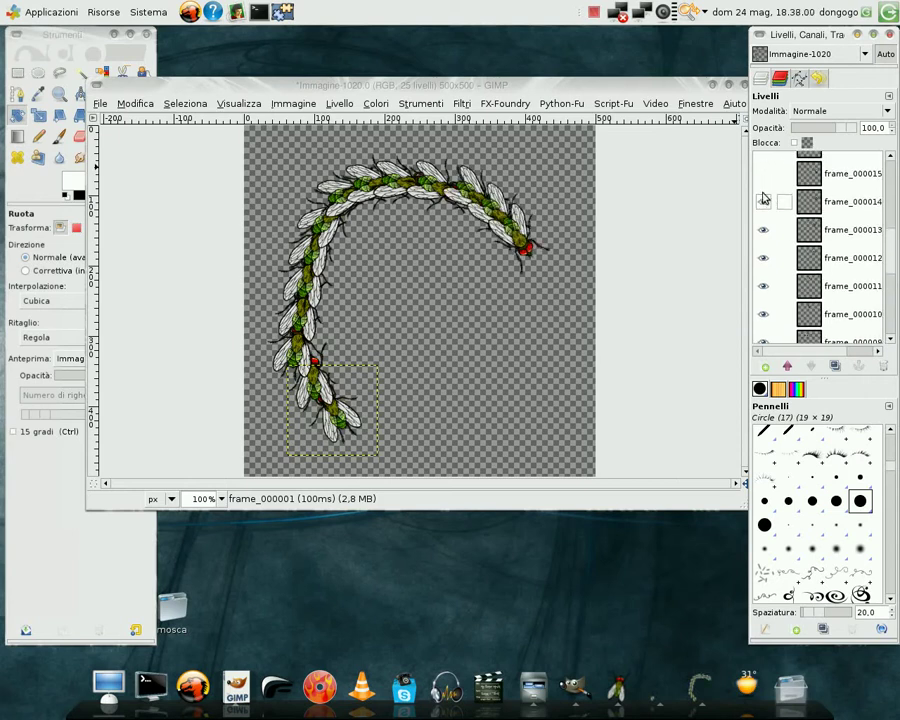
click(763, 174)
scroll(765, 190, up, 2)
click(763, 177)
scroll(765, 178, up, 1)
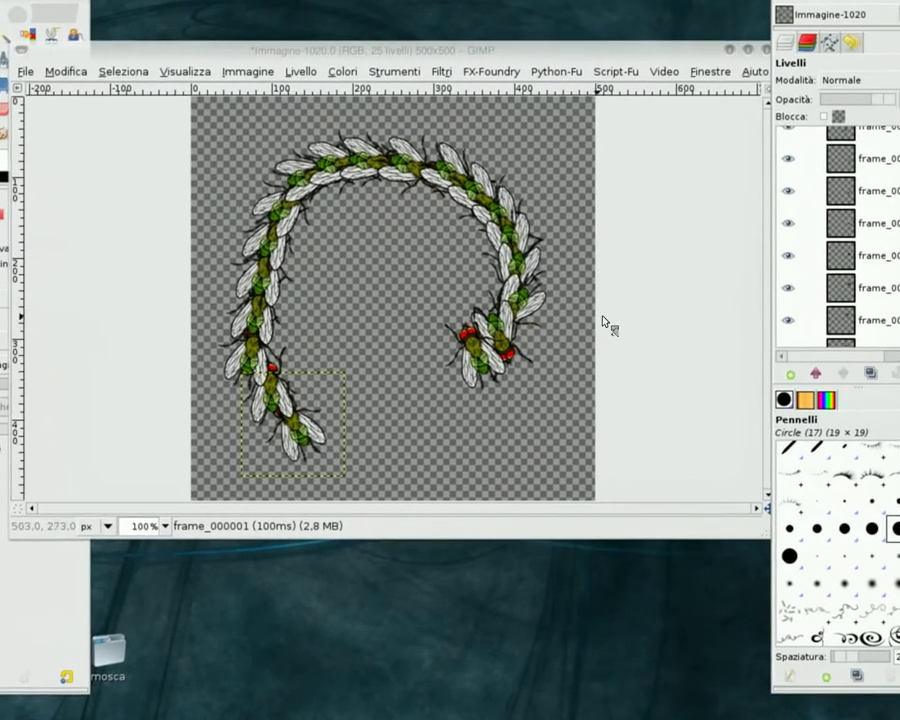
scroll(791, 261, up, 1)
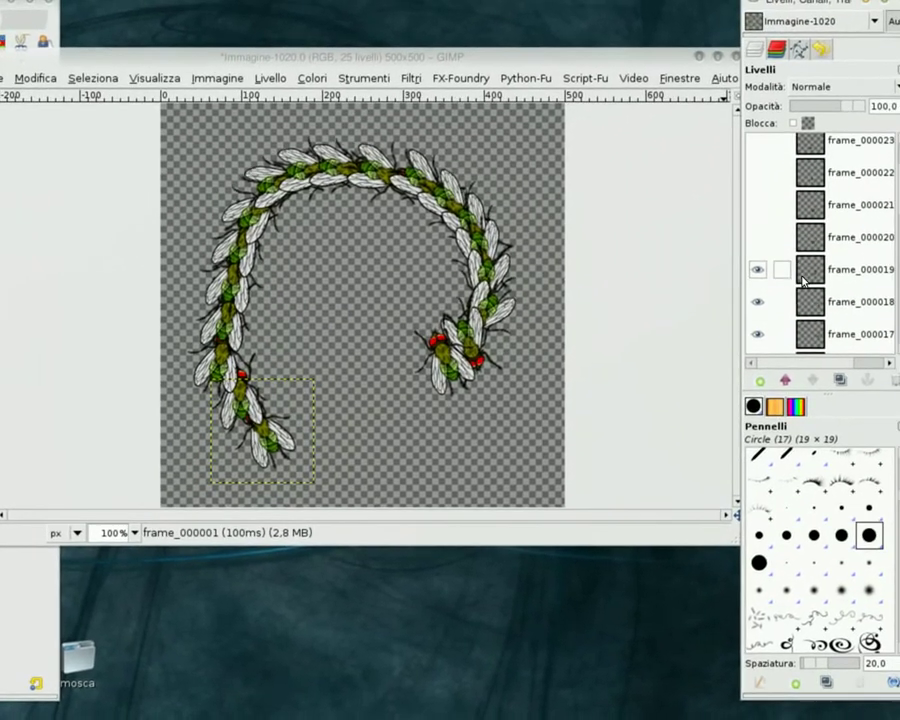
click(840, 290)
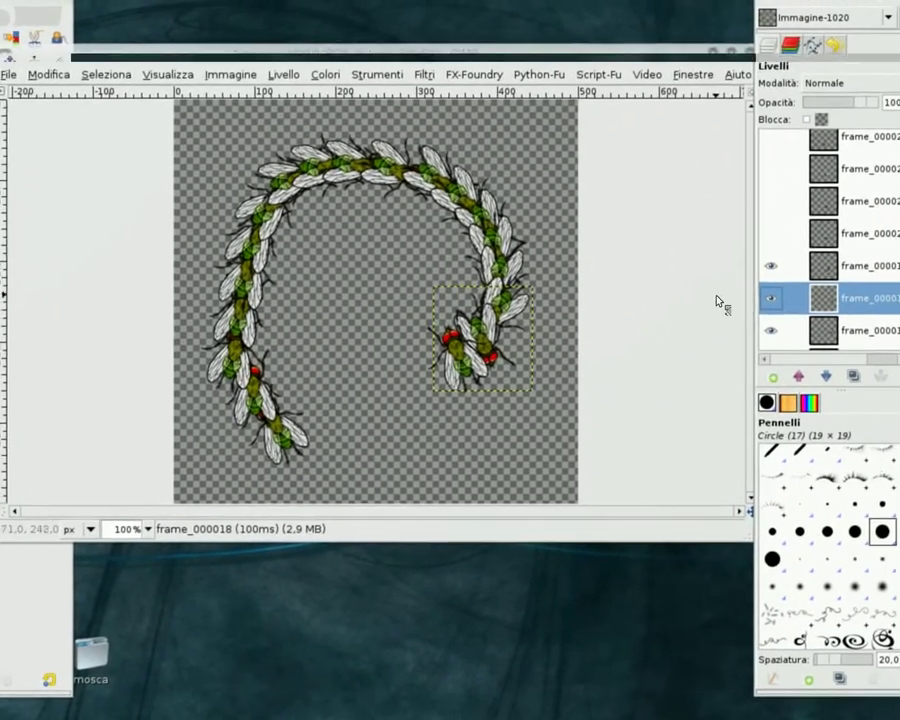
Hide frame_000019 and rotate the flies at the trail's end so it curves back.
click(796, 261)
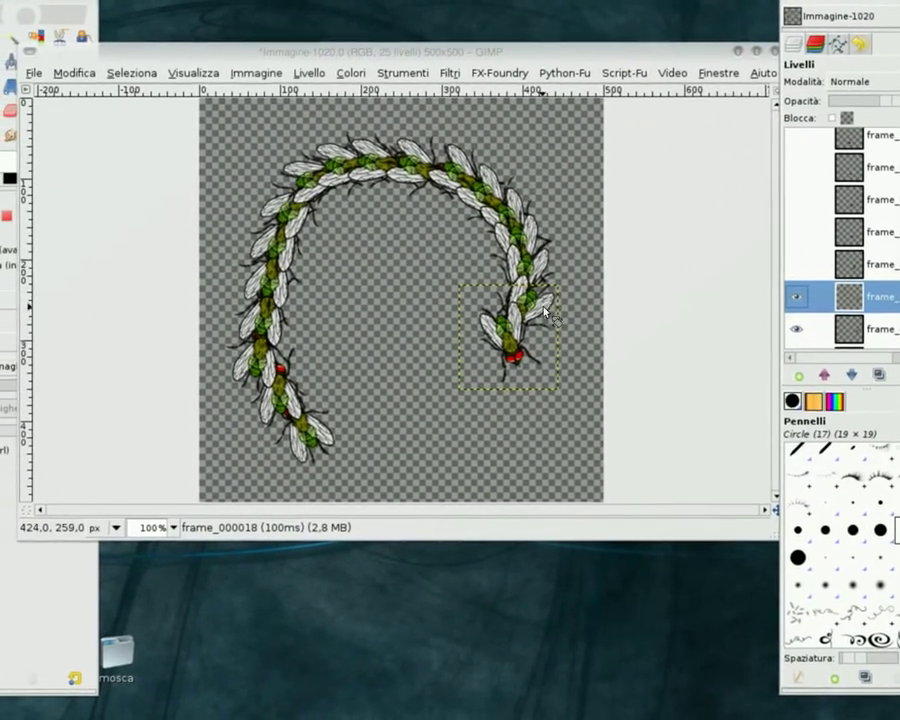
drag(544, 311, 338, 205)
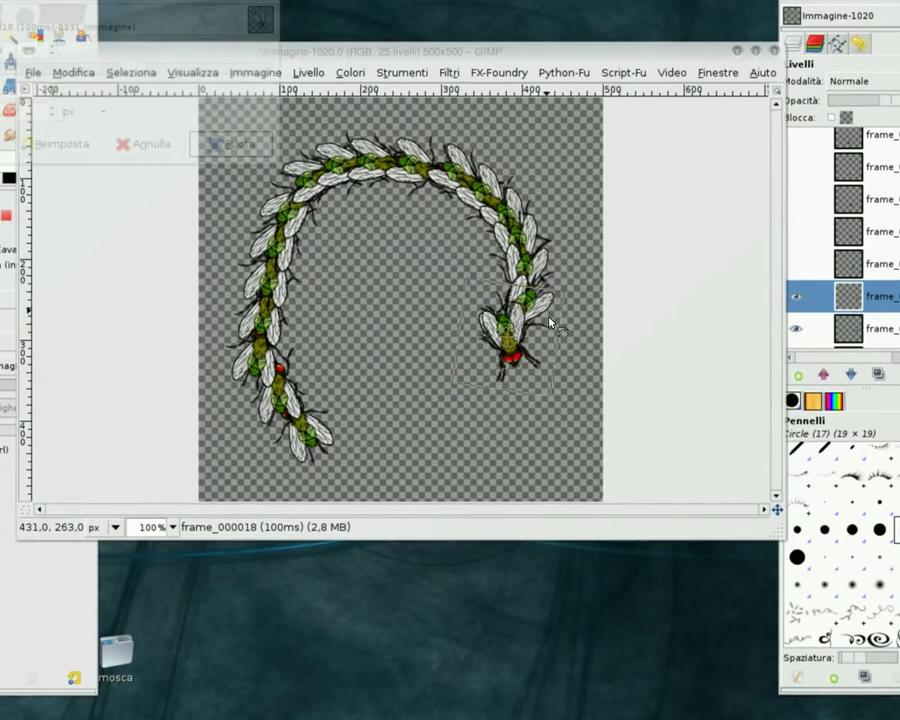
key(Return)
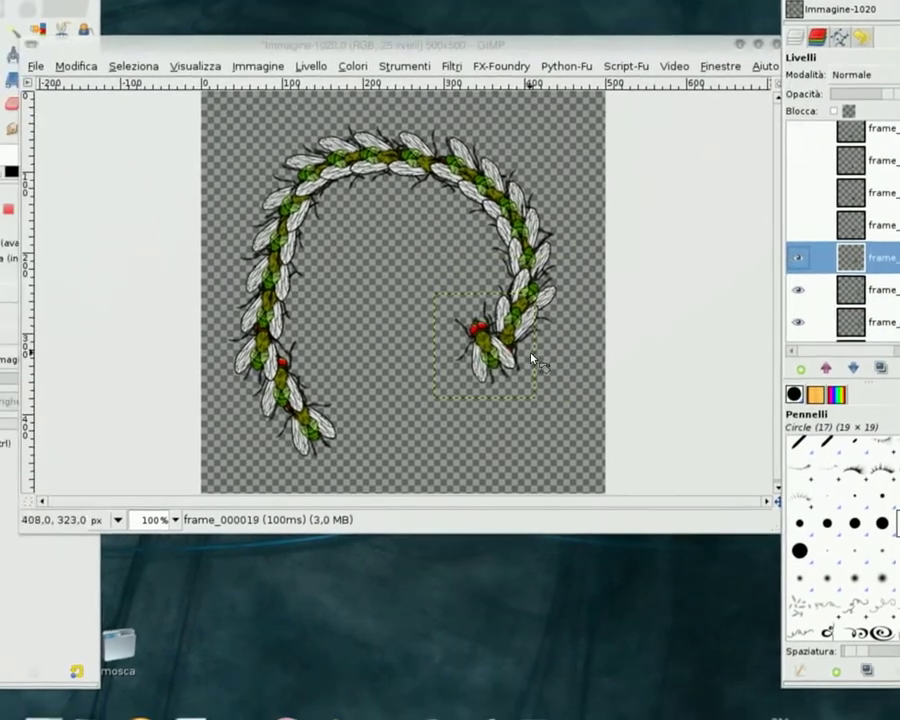
drag(535, 358, 524, 226)
click(273, 165)
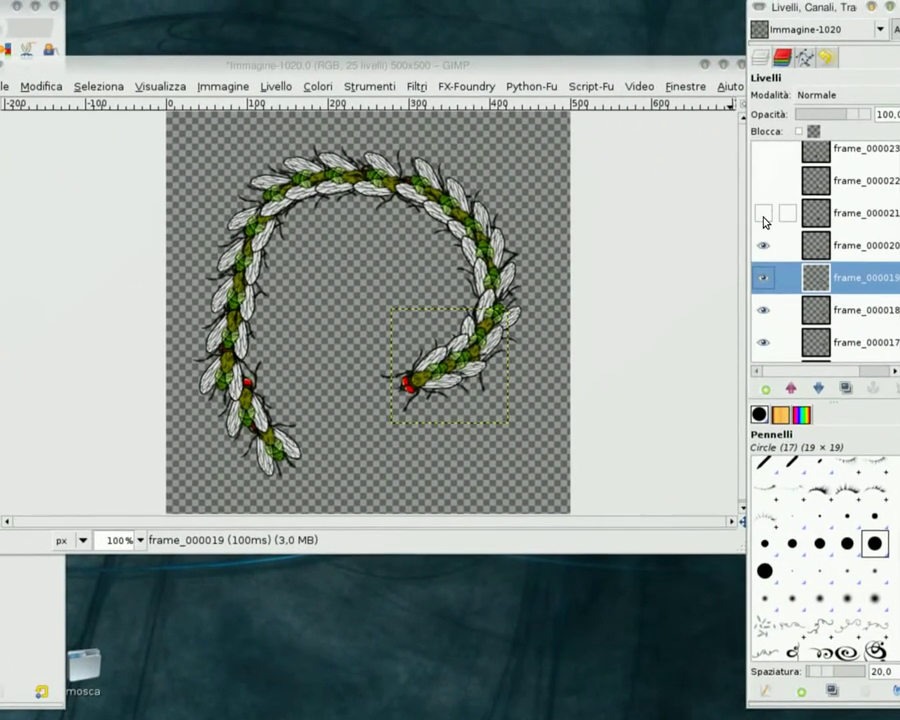
Show the frame_000021 to frame_000025 layers, closing the ring of flies.
click(763, 213)
click(763, 181)
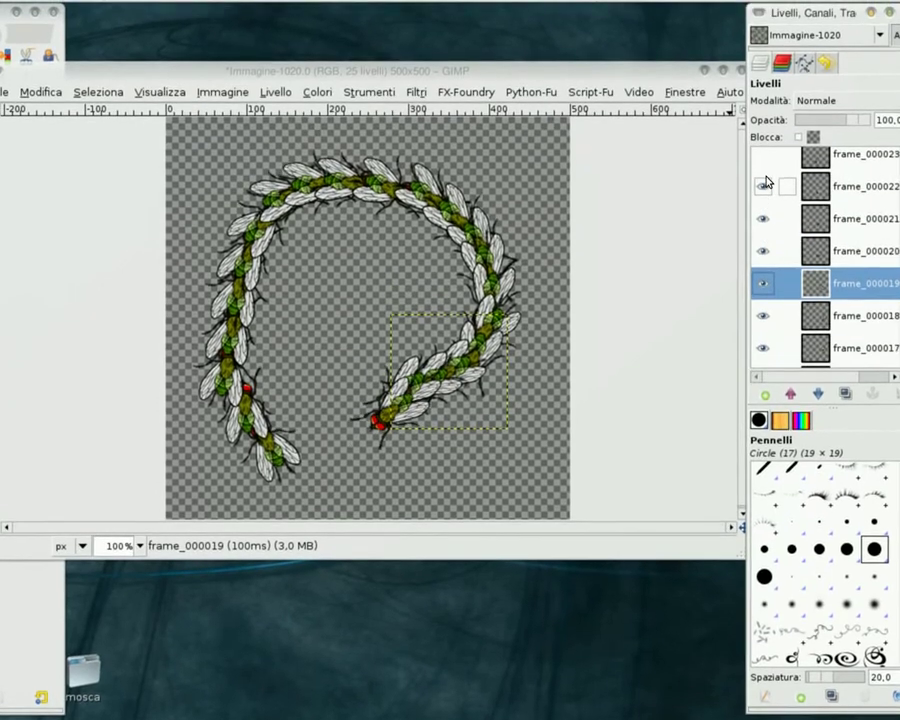
click(763, 160)
scroll(770, 185, up, 1)
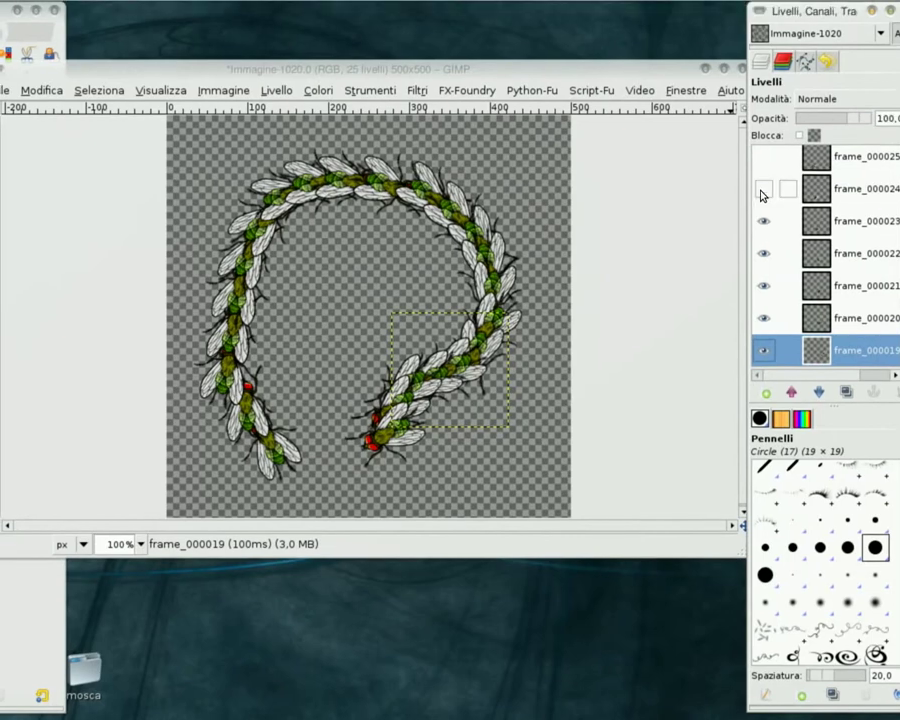
click(763, 190)
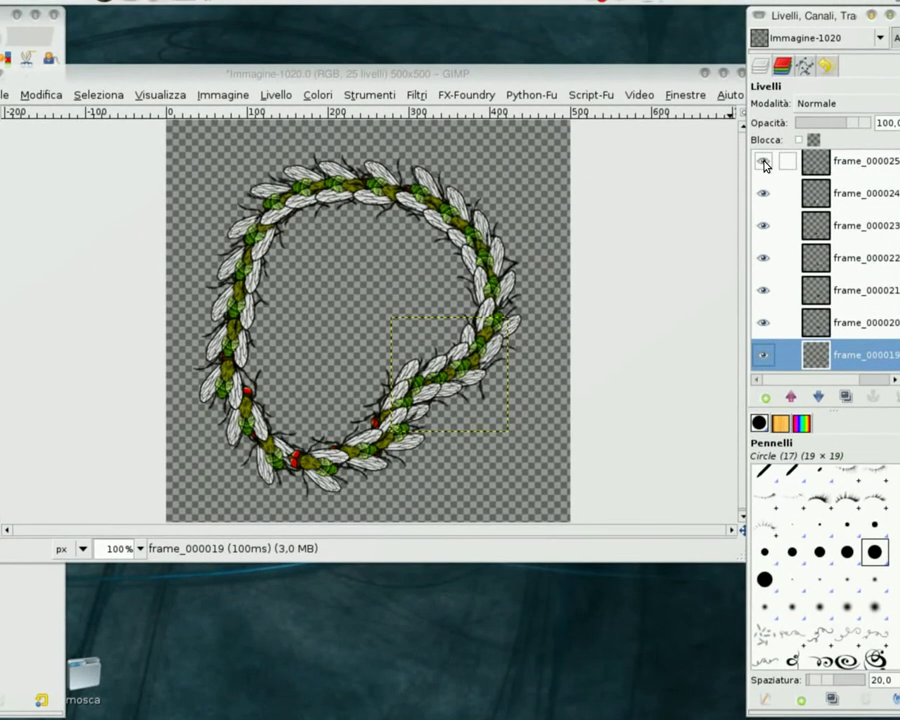
click(763, 162)
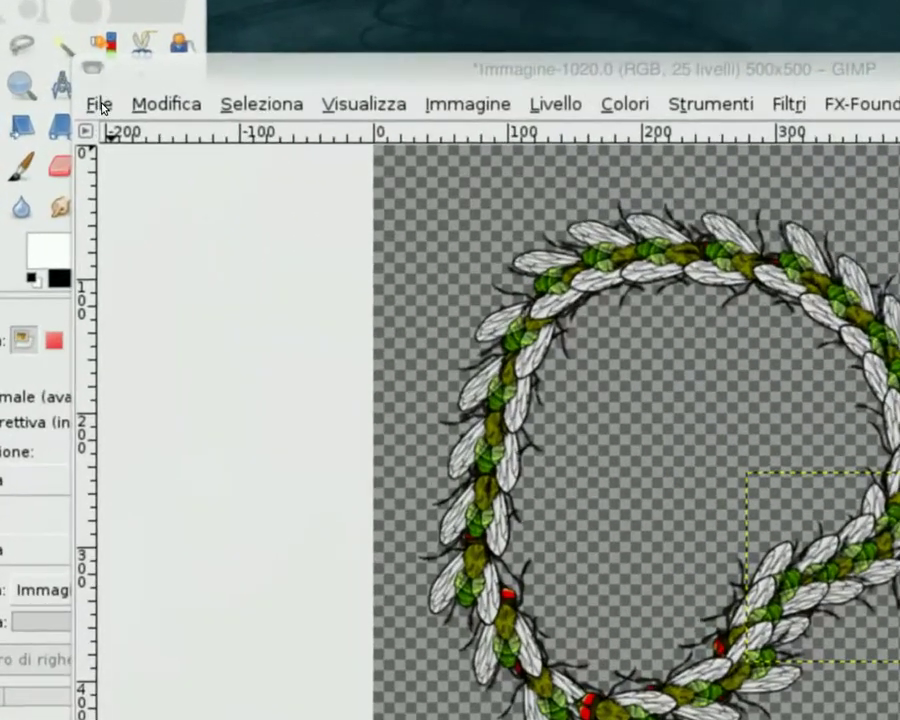
Save the image as mosca.gif in the Scrivania desktop folder.
click(101, 104)
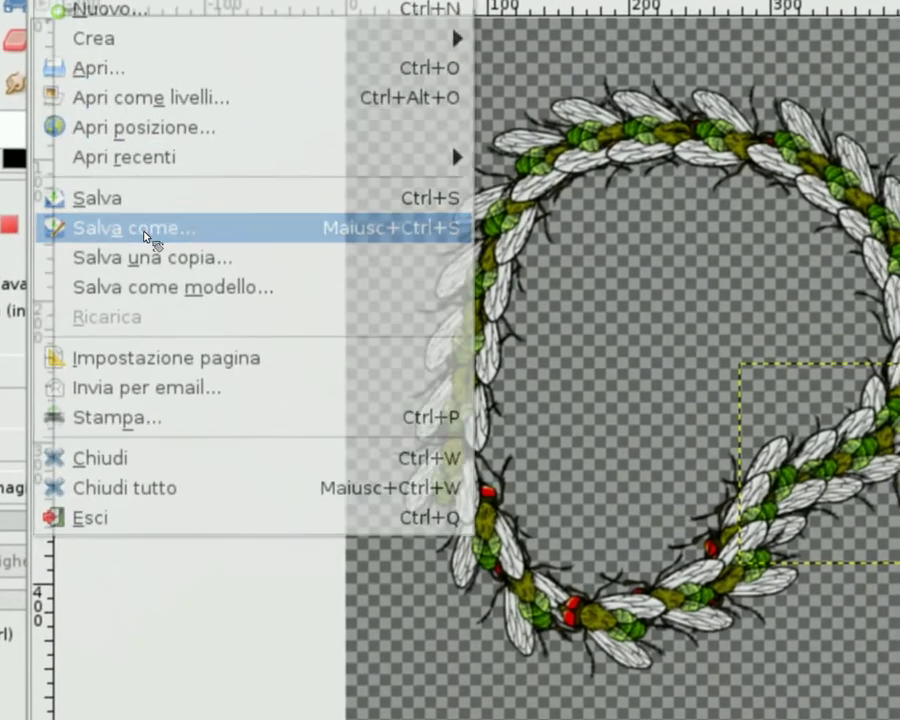
click(150, 238)
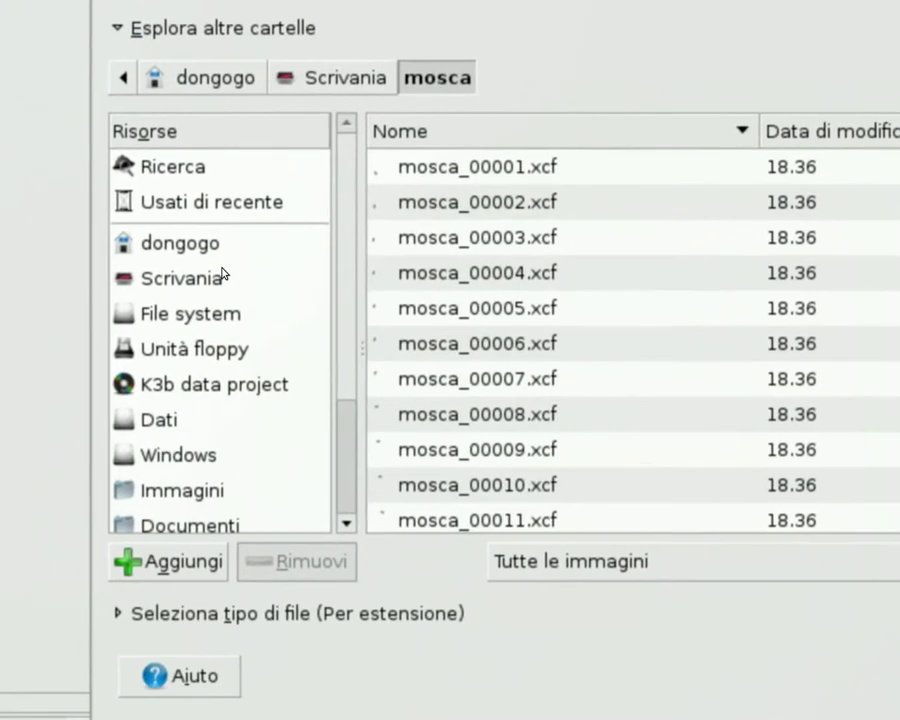
click(138, 380)
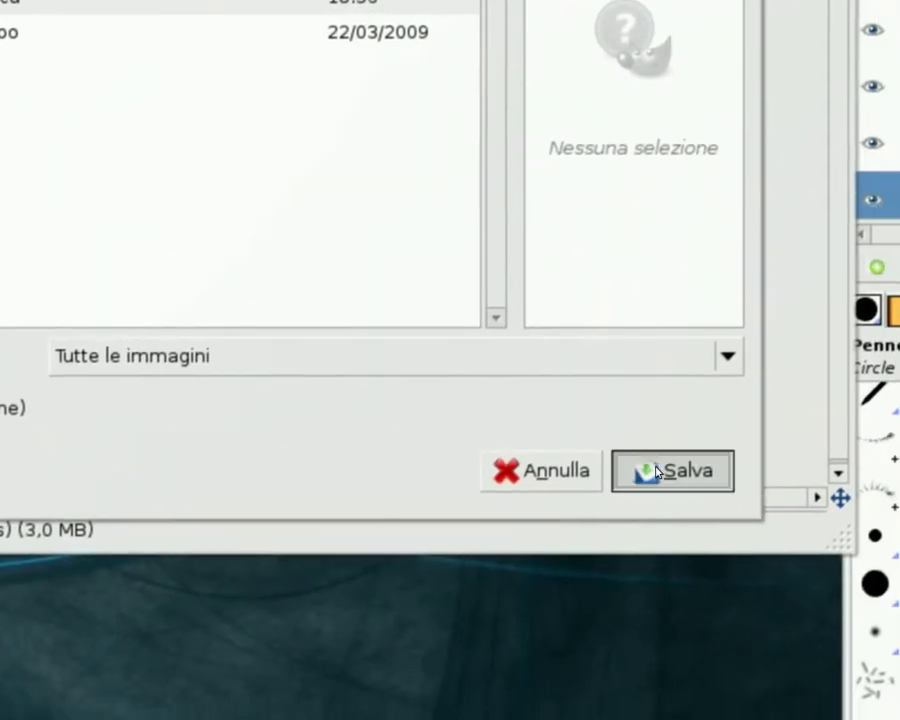
click(640, 468)
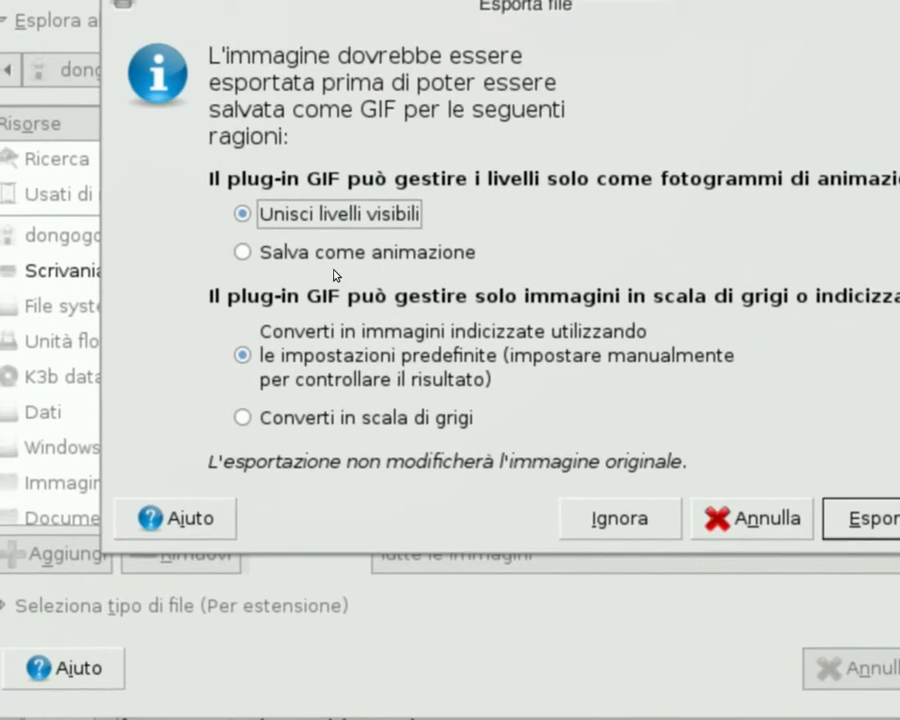
Export the layers as an animated GIF, one frame per layer replacing the previous, then minimize the image window.
click(321, 262)
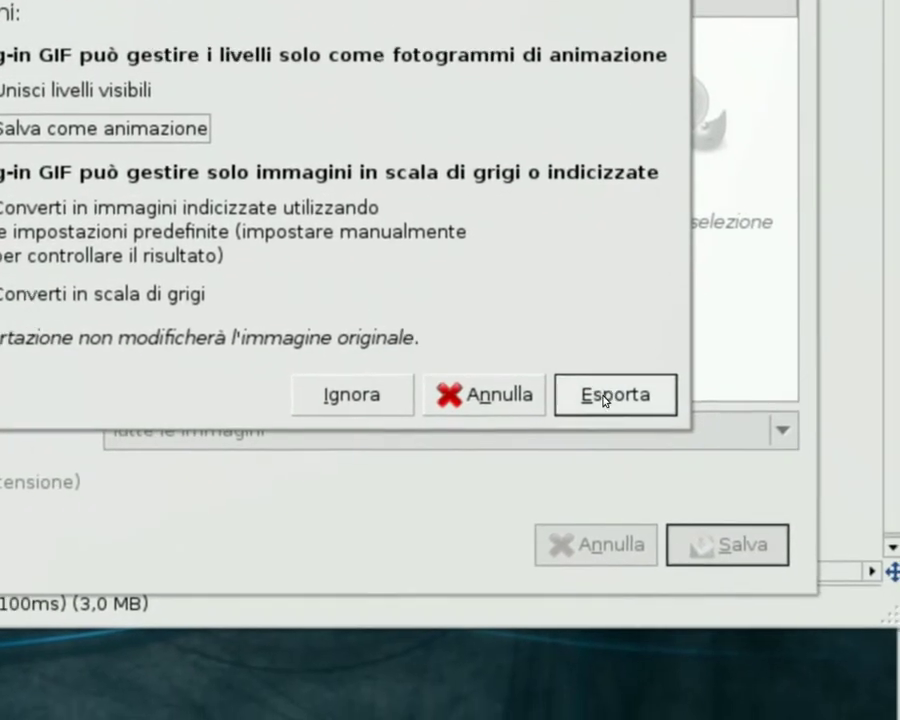
click(870, 525)
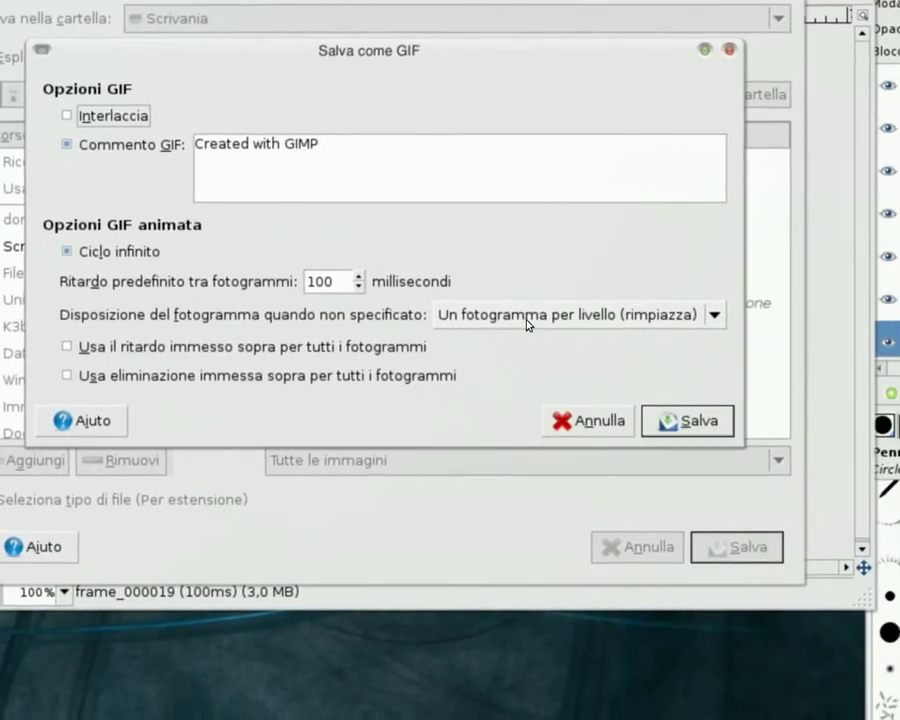
click(528, 322)
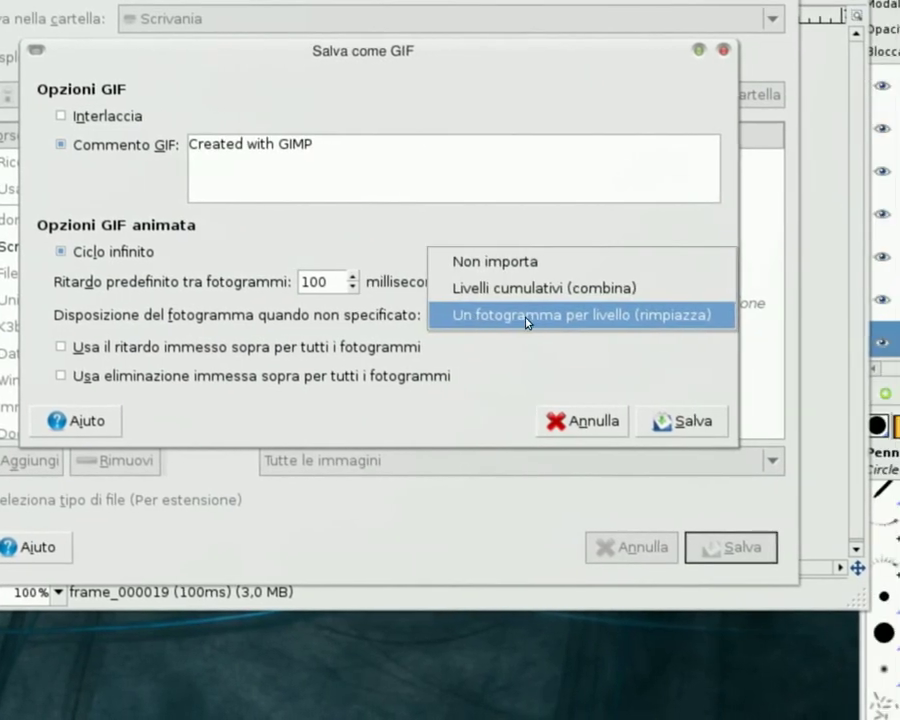
click(527, 316)
click(690, 416)
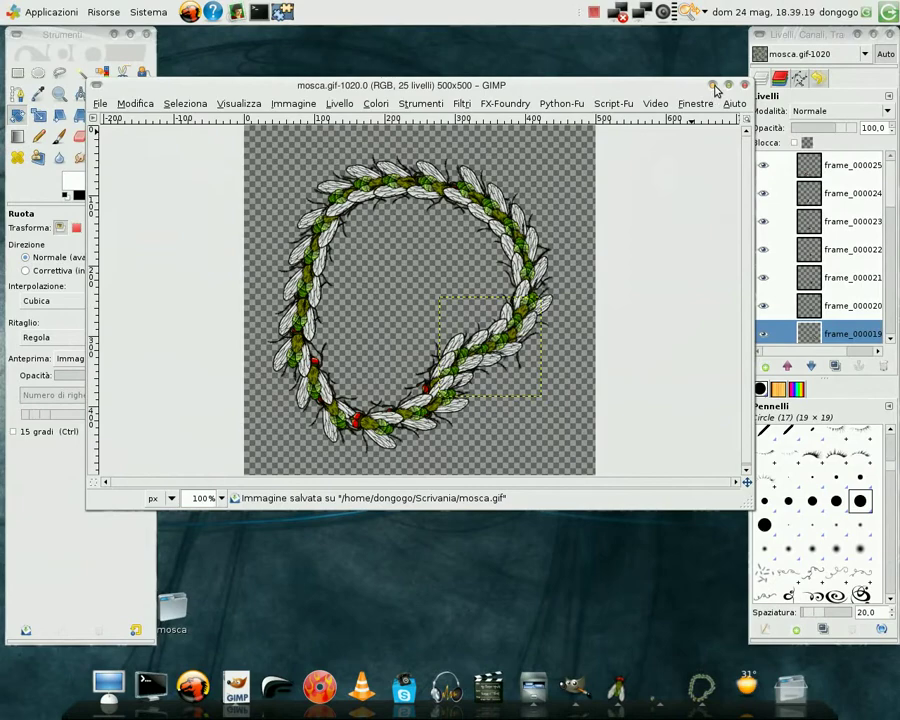
click(713, 85)
Minimize the GIMP toolbox and dock, then open mosca.gif from the desktop in gThumb.
click(115, 35)
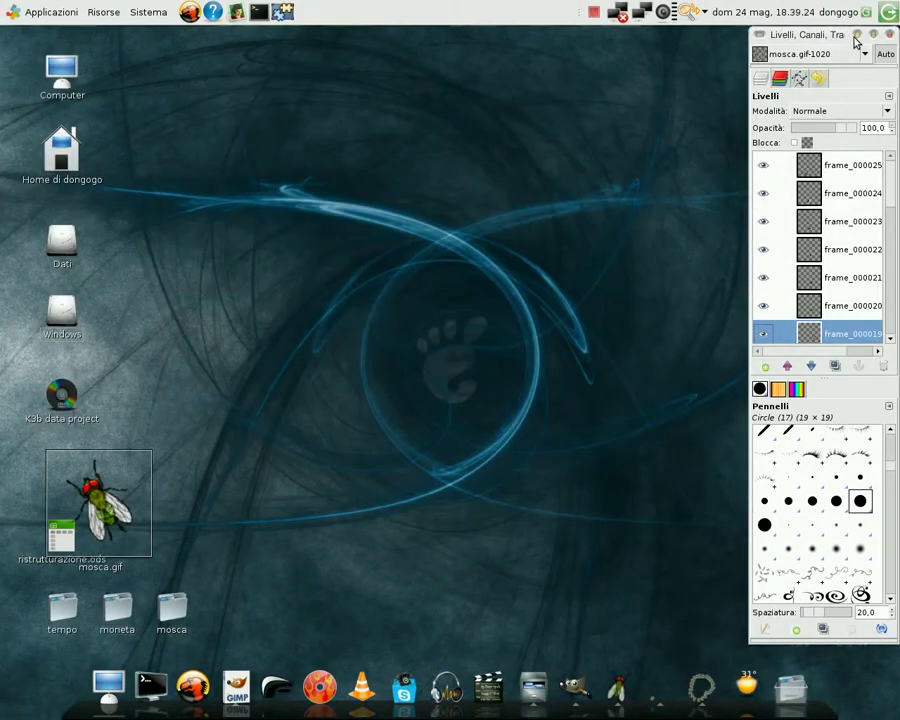
click(856, 36)
right_click(119, 497)
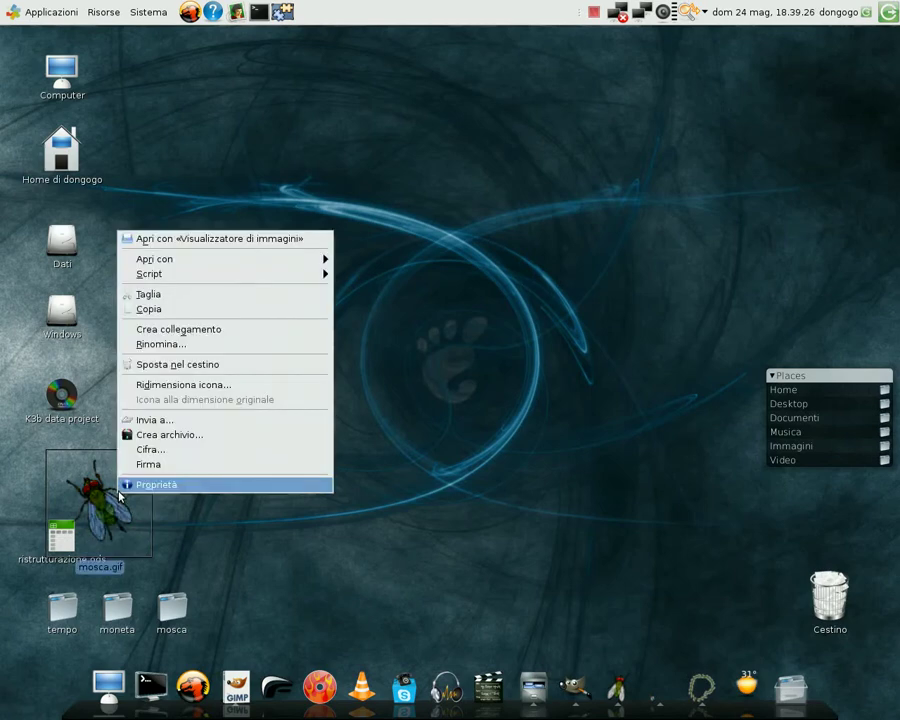
mouse_move(155, 259)
click(452, 303)
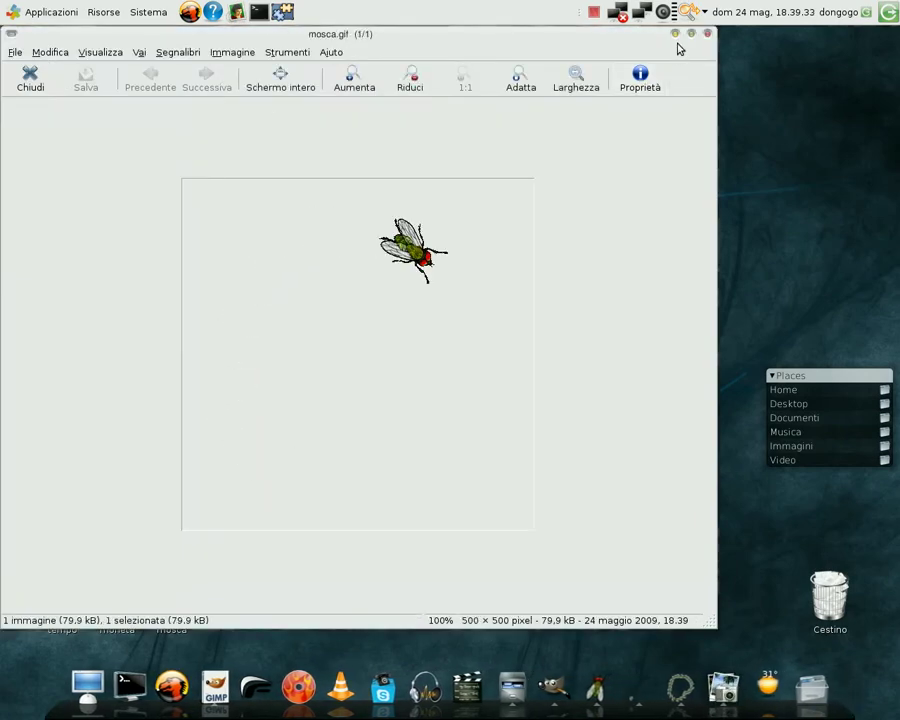
Maximize gThumb and play mosca.gif full-screen.
click(691, 33)
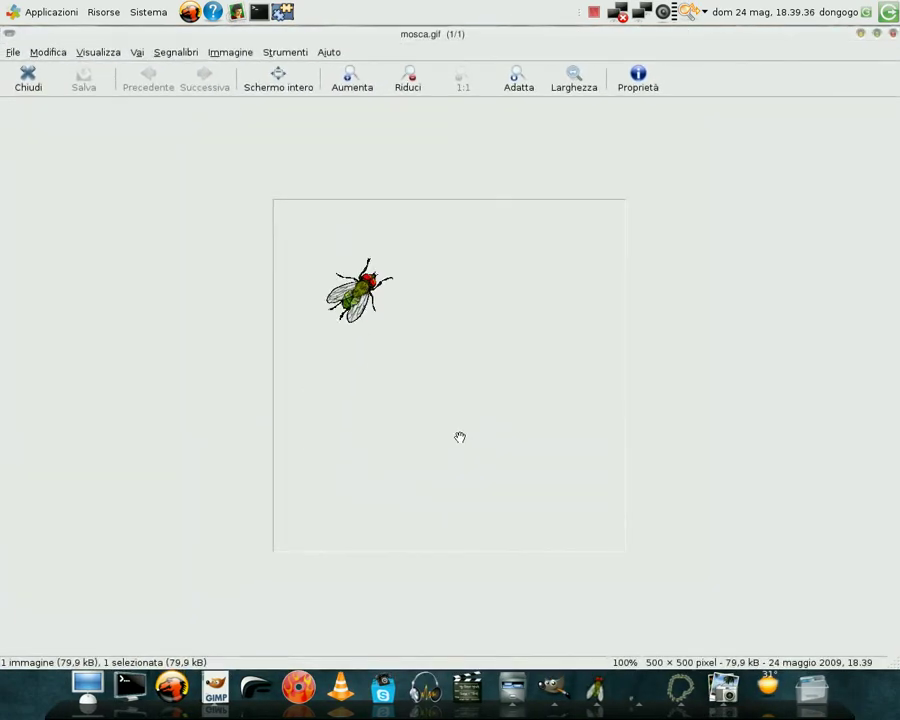
key(f)
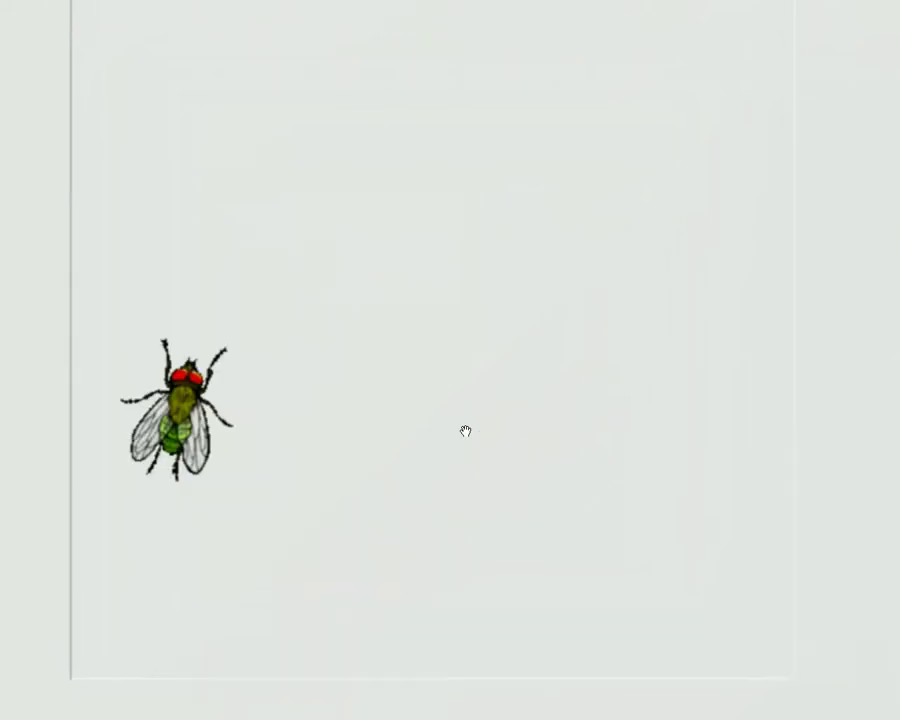